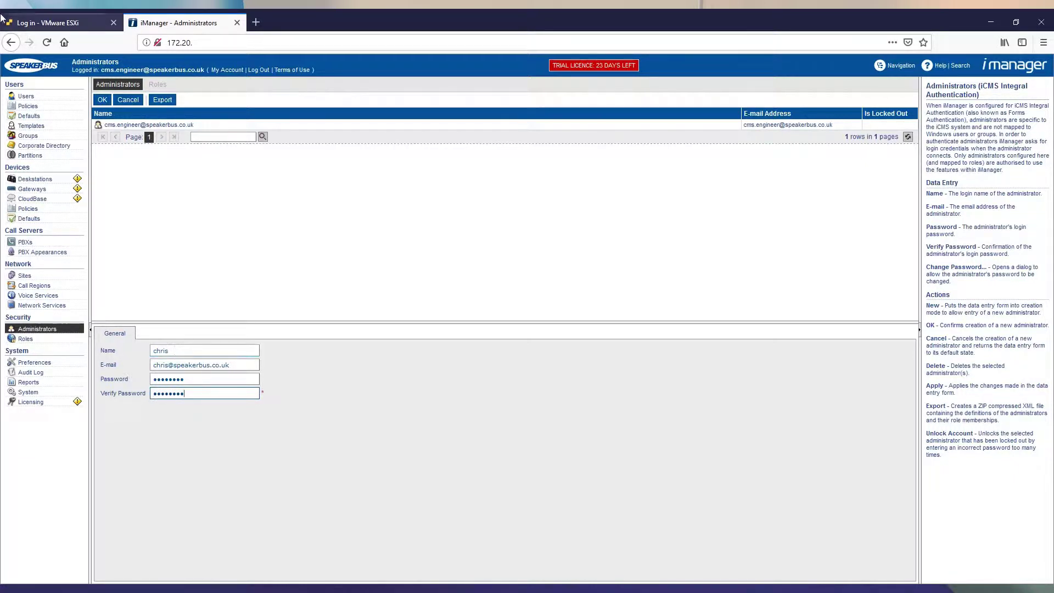
- Create the new administrator account with its e-mail and password, then select its entry
{"action": "left_click", "coordinate": [102, 99]}
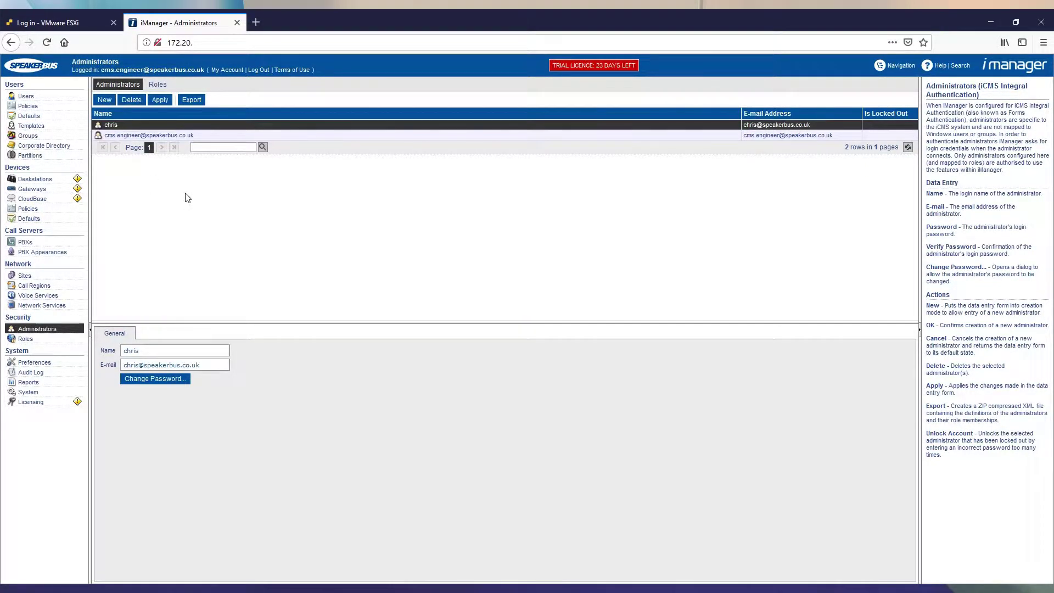
{"action": "left_click", "coordinate": [138, 125]}
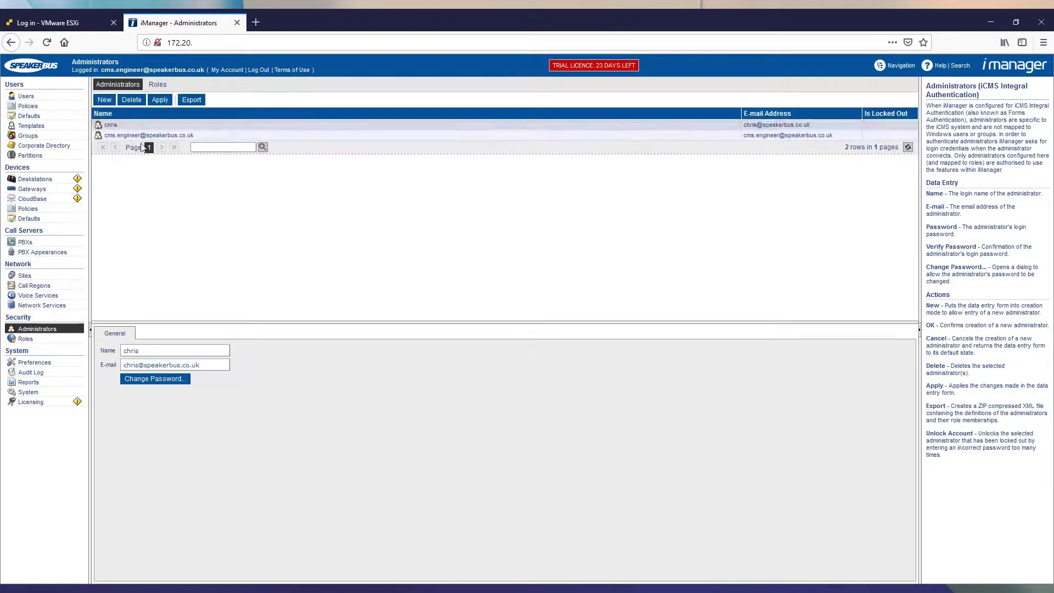
- Add the administrator to the Security Administrator, System Administrator and System Reader roles, then reselect it
{"action": "left_click", "coordinate": [158, 84]}
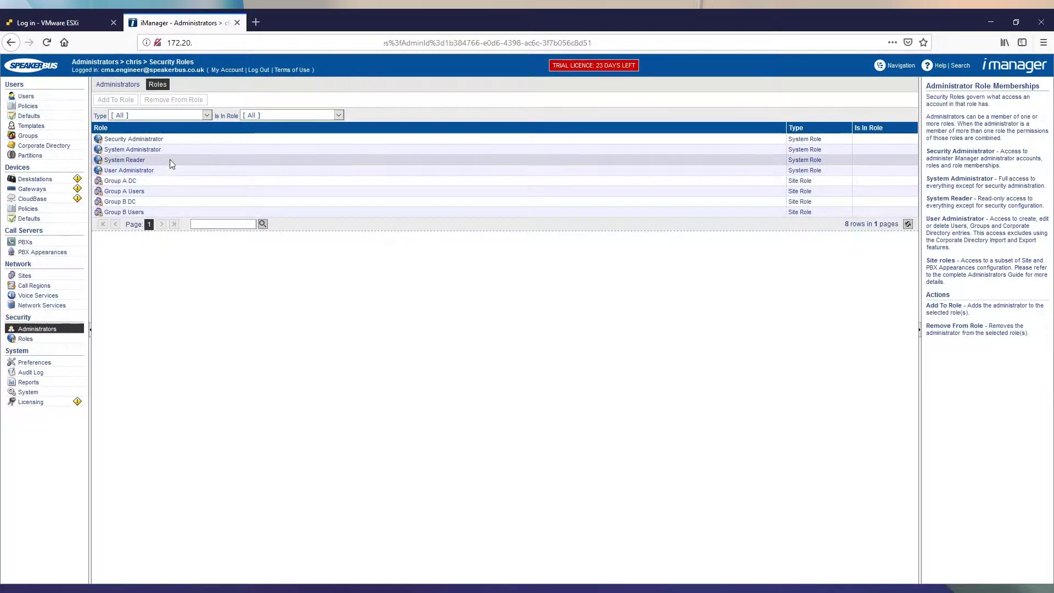
{"action": "left_click", "coordinate": [174, 139]}
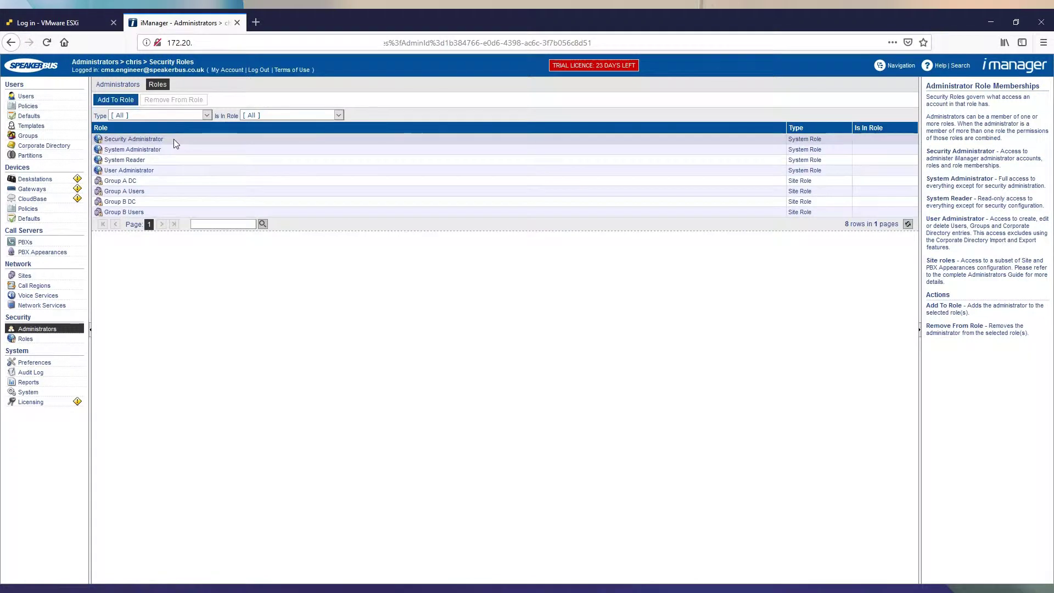
{"action": "left_click", "coordinate": [174, 140]}
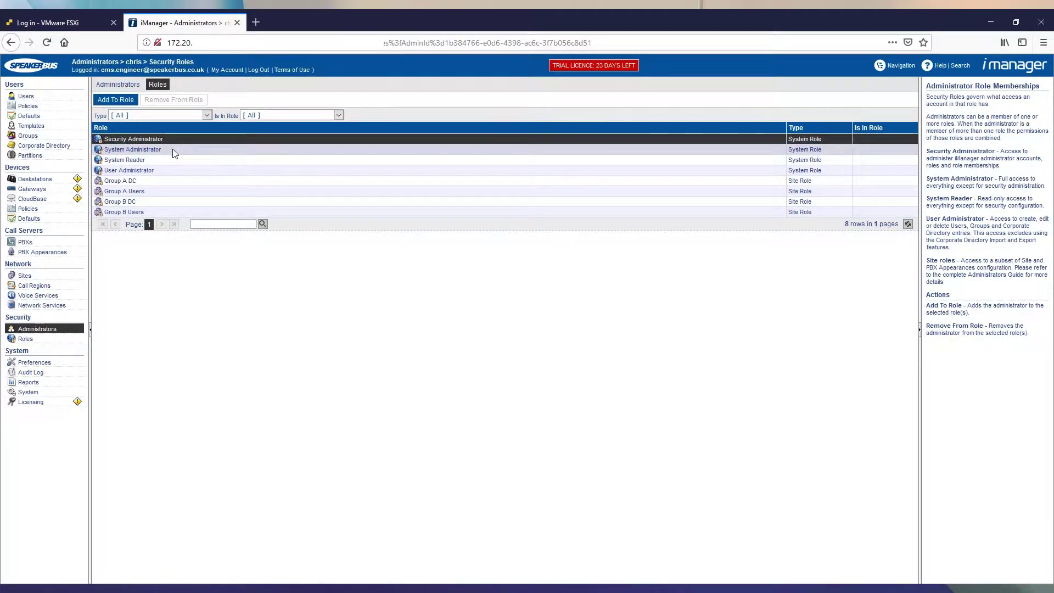
{"action": "left_click", "coordinate": [174, 151], "text": "ctrl"}
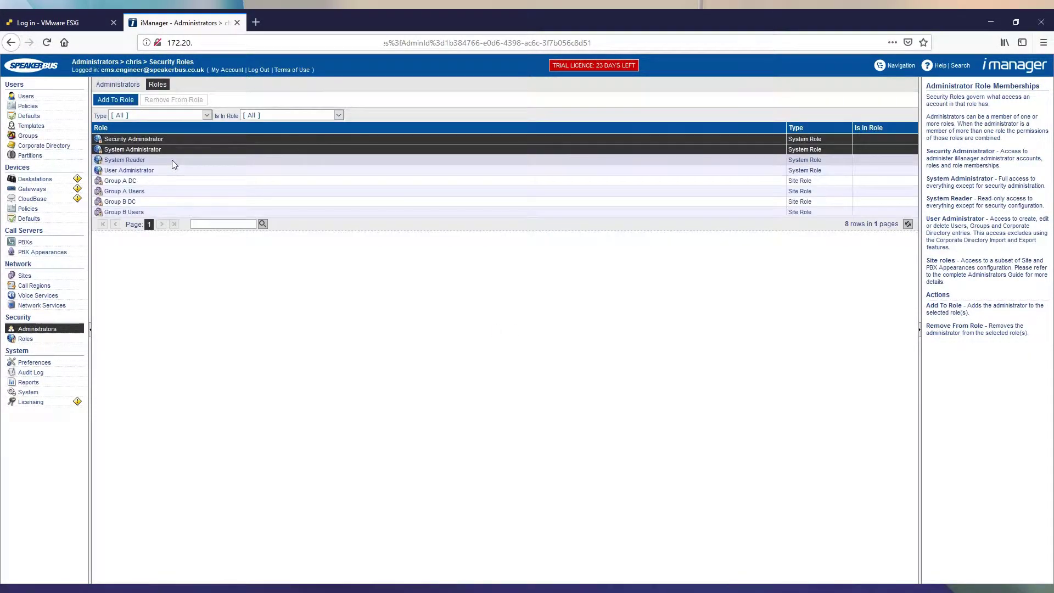
{"action": "left_click", "coordinate": [172, 160], "text": "ctrl"}
{"action": "left_click", "coordinate": [114, 100]}
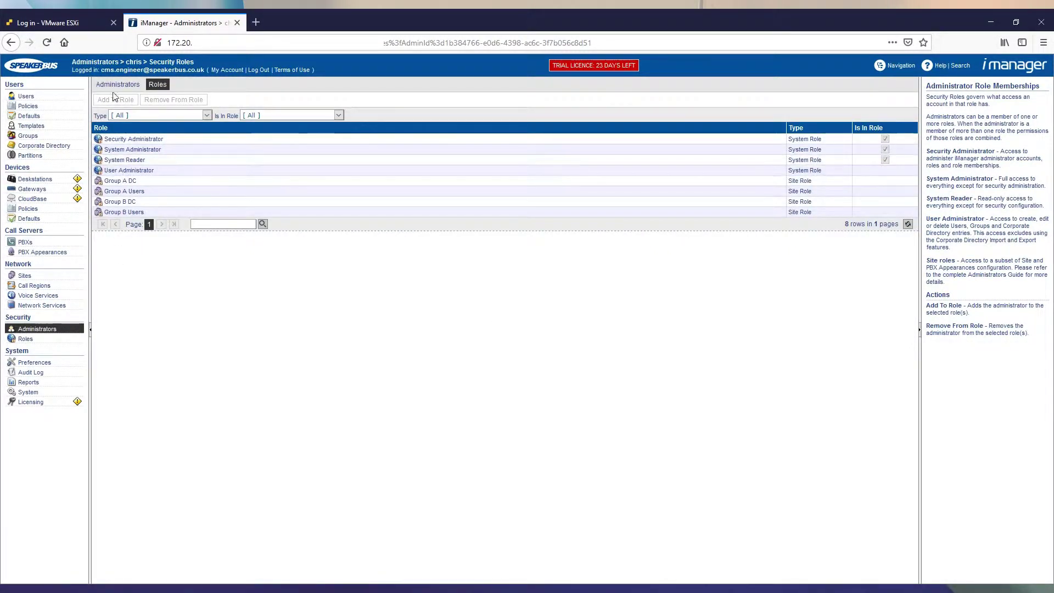
{"action": "left_click", "coordinate": [118, 84]}
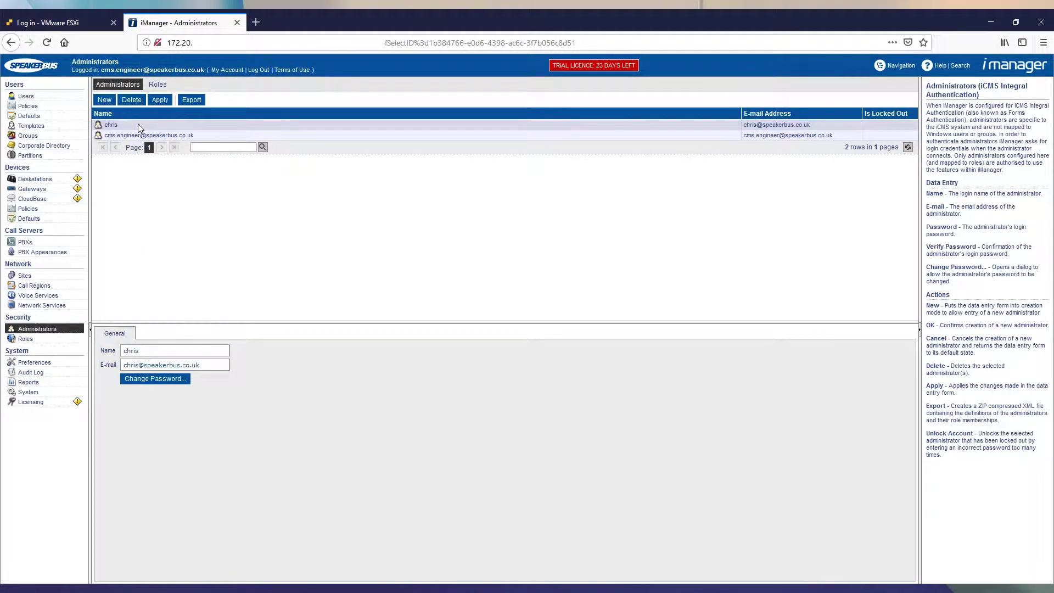
{"action": "left_click", "coordinate": [137, 124]}
- Review the administrator's role memberships, then bring up training user 1's iTurret key layout
{"action": "left_click", "coordinate": [158, 85]}
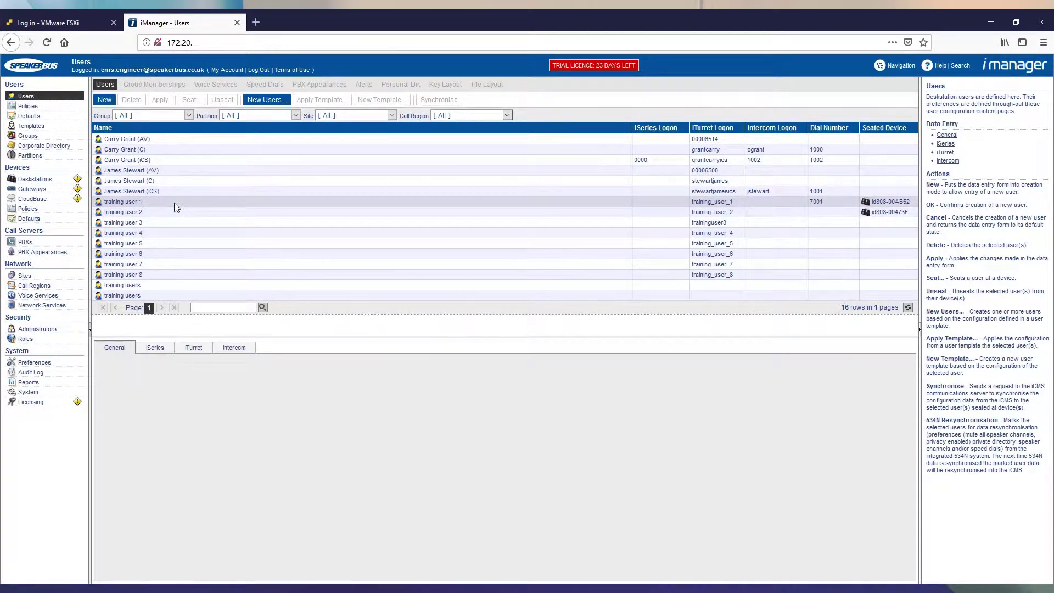
{"action": "left_click", "coordinate": [160, 201]}
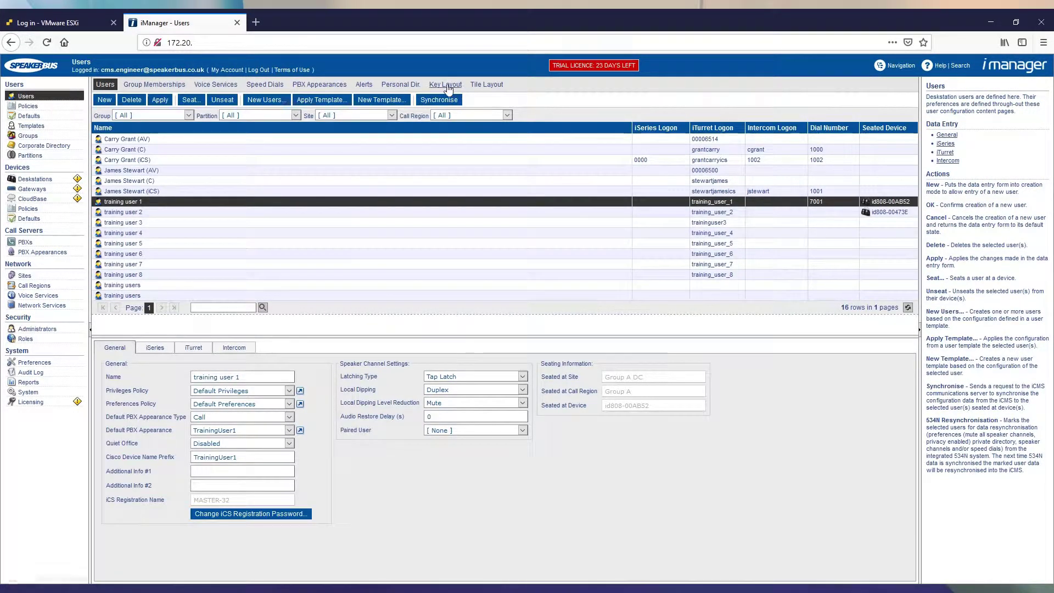
{"action": "left_click", "coordinate": [446, 85]}
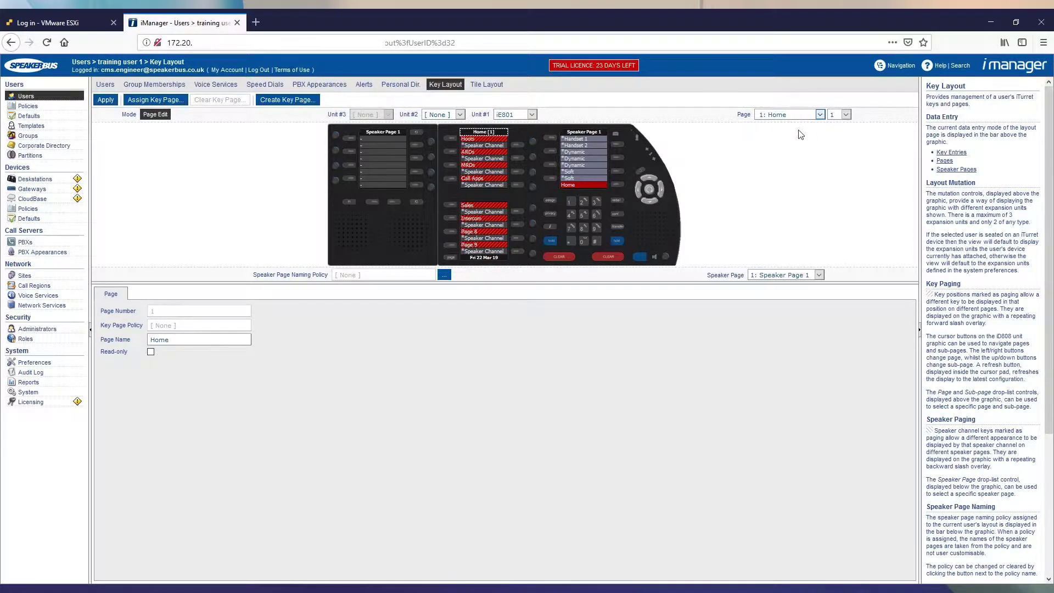
- Put an FX Voice Service Appearance key in Hoot mode on page 2: Hoots
{"action": "left_click", "coordinate": [792, 149]}
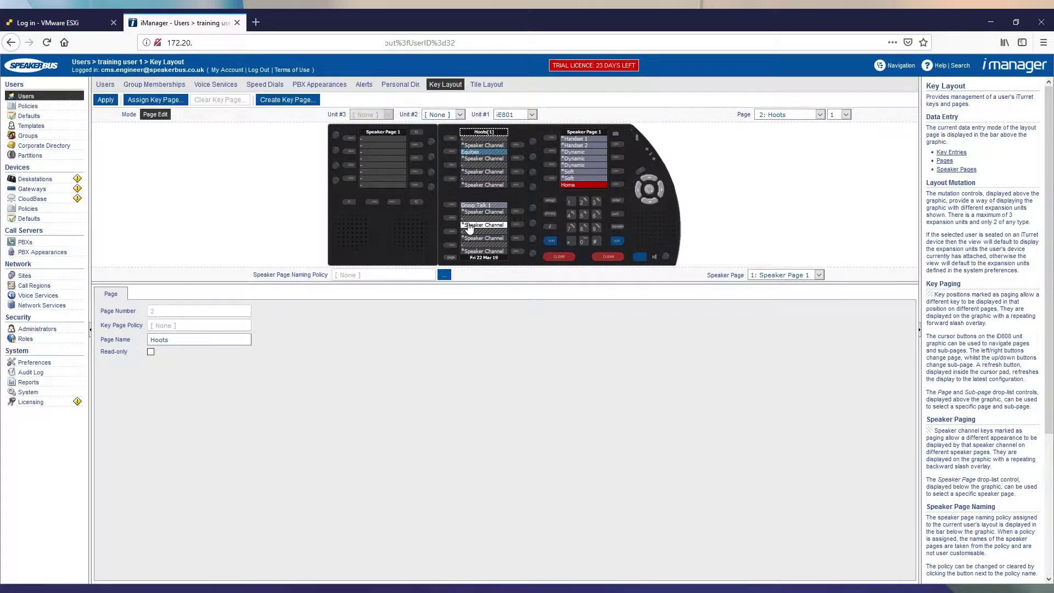
{"action": "left_click", "coordinate": [468, 166]}
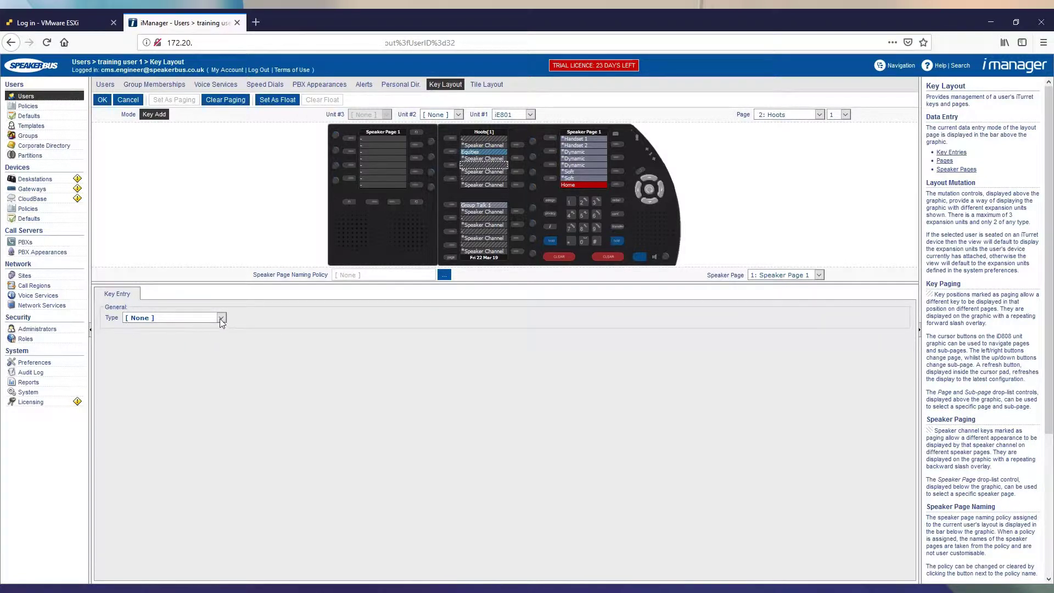
{"action": "left_click", "coordinate": [193, 455]}
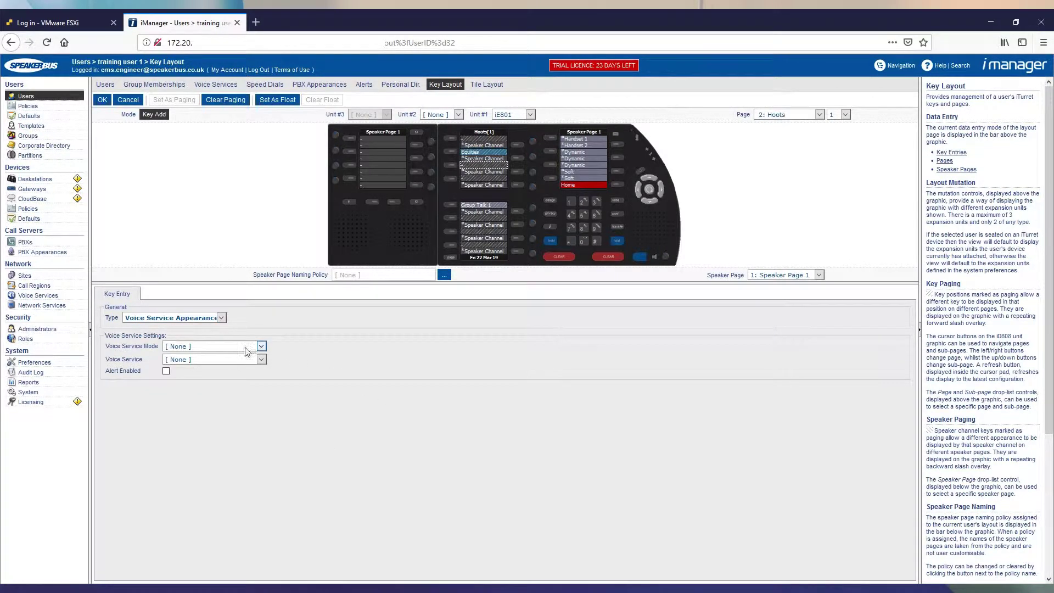
{"action": "left_click", "coordinate": [218, 371]}
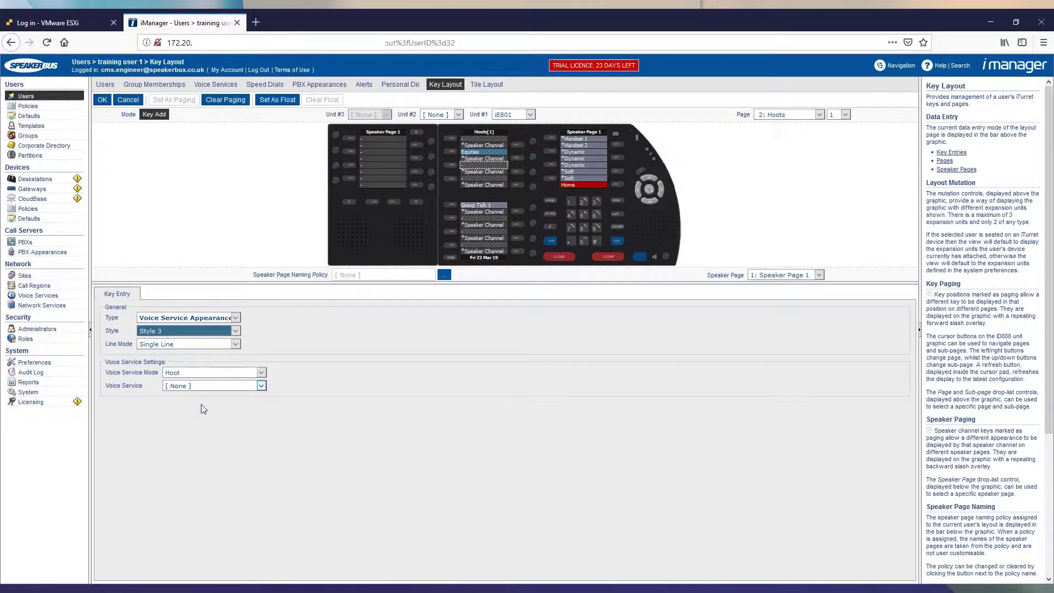
{"action": "key", "text": "Down"}
{"action": "left_click", "coordinate": [102, 99]}
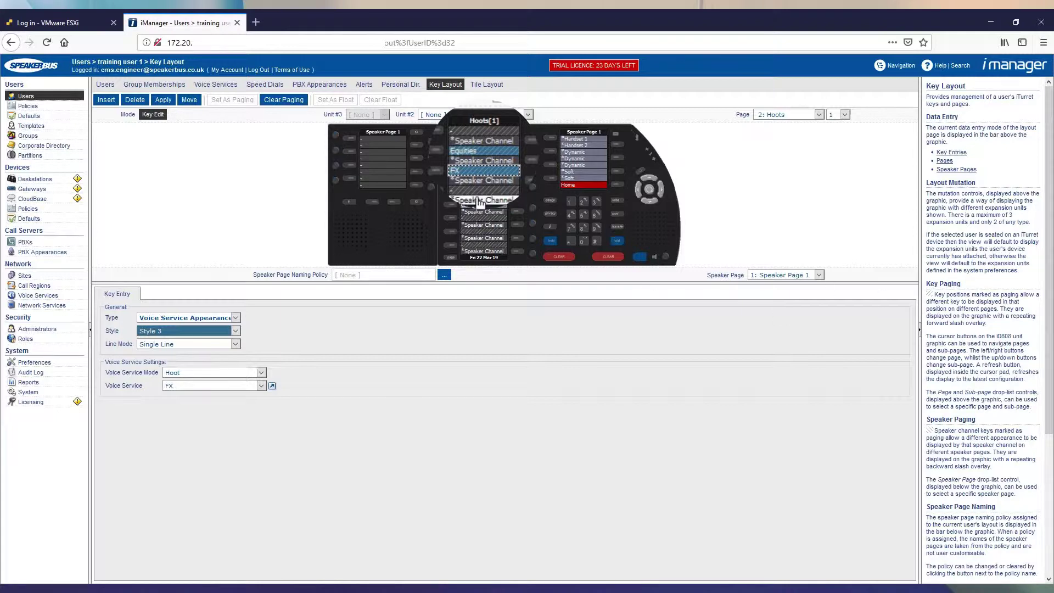
{"action": "left_click", "coordinate": [465, 192]}
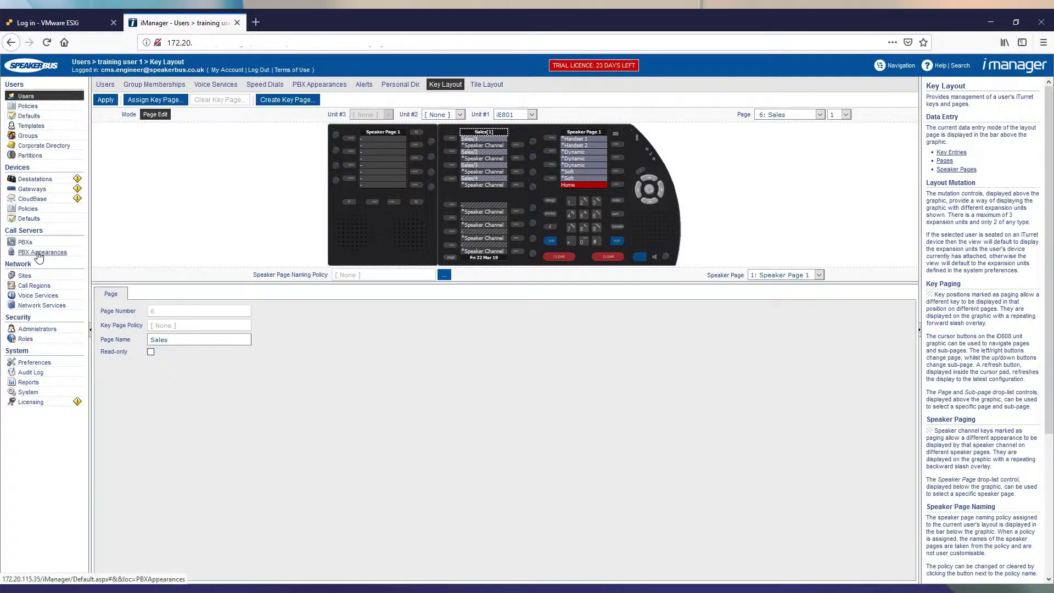
- Inspect the UCM Sales PBX appearance's Maximum PBX Appearances setting, then reselect training user 1
{"action": "left_click", "coordinate": [38, 253]}
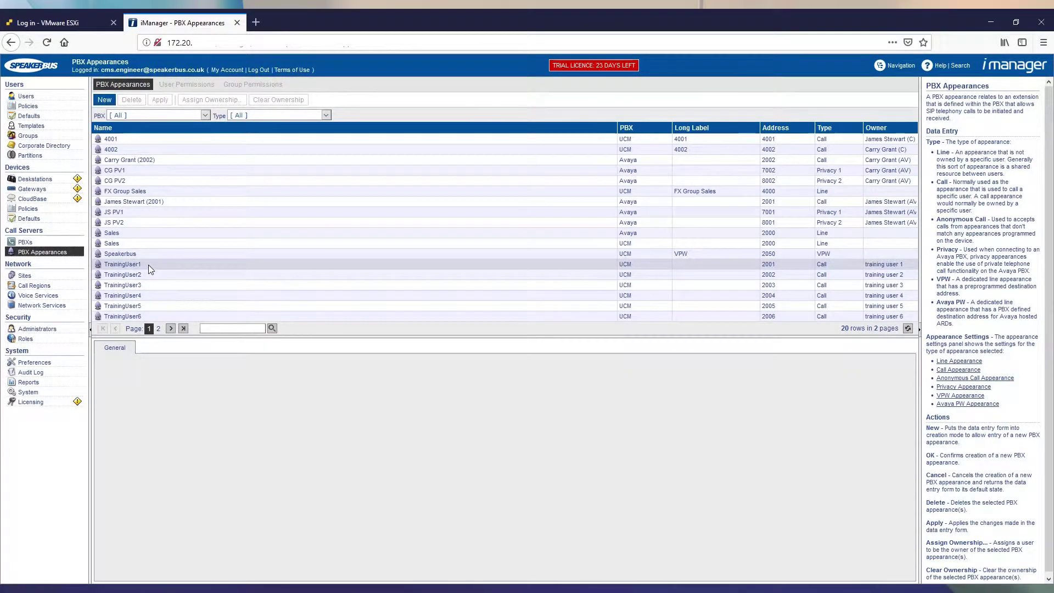
{"action": "left_click", "coordinate": [135, 245]}
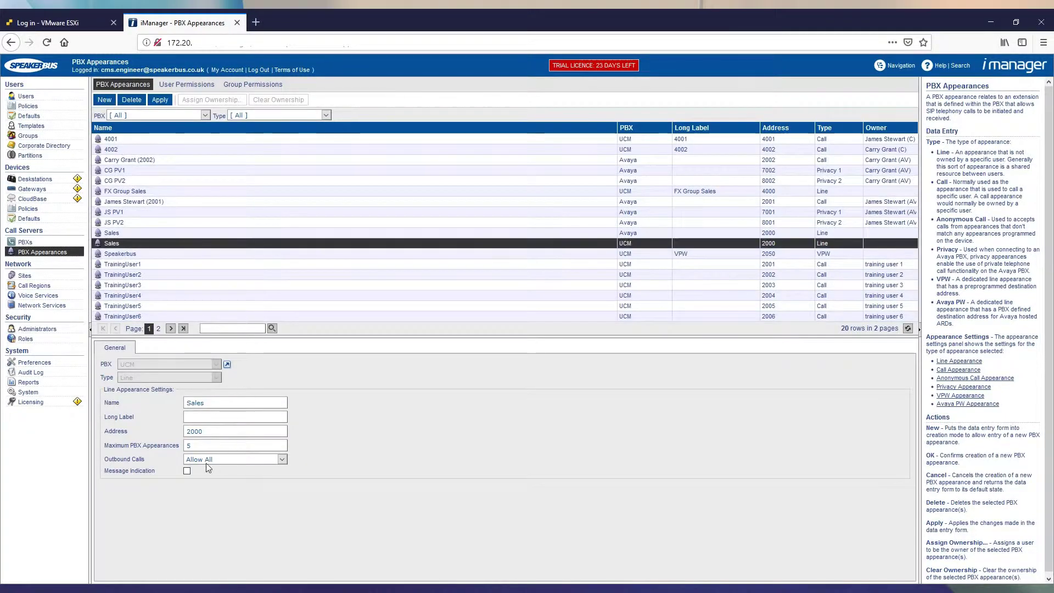
{"action": "left_click", "coordinate": [197, 445]}
{"action": "left_click", "coordinate": [26, 97]}
{"action": "left_click", "coordinate": [150, 203]}
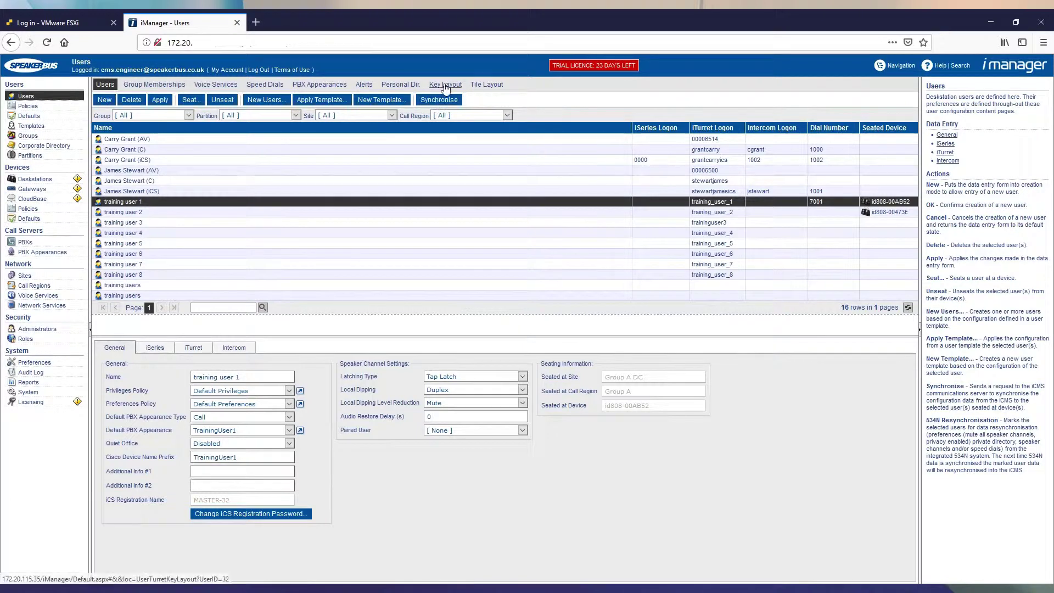
- Add a Sales line PBX Appearance key, number 5, on page 6: Sales and apply
{"action": "left_click", "coordinate": [446, 85]}
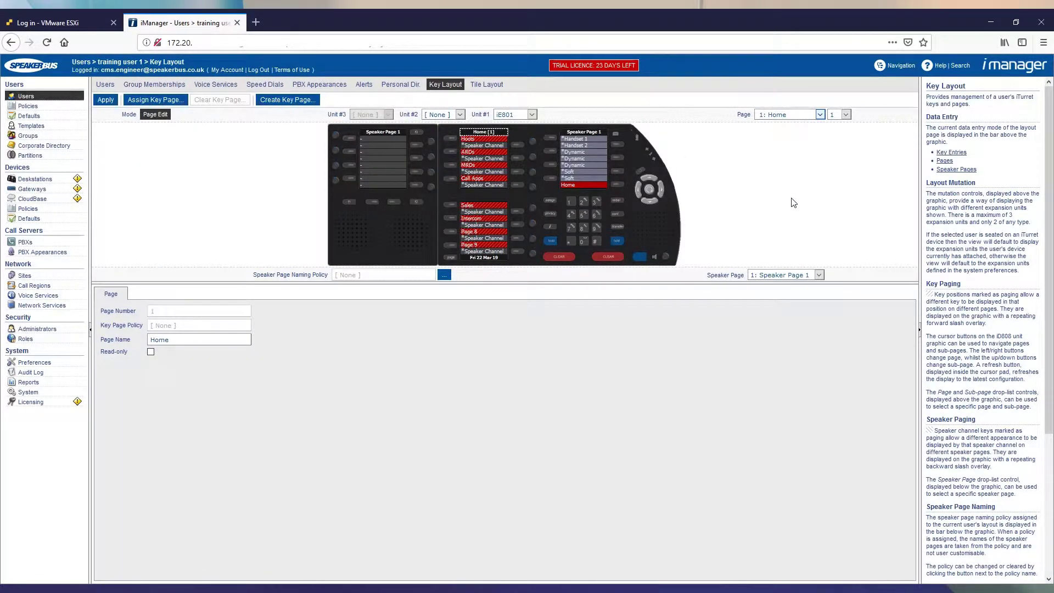
{"action": "left_click", "coordinate": [468, 205]}
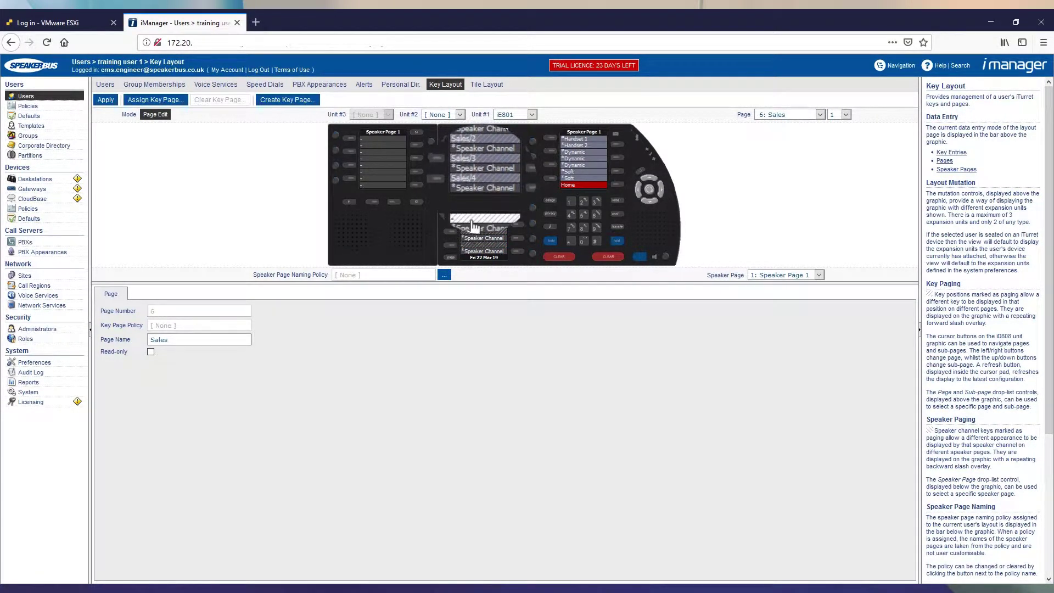
{"action": "left_click", "coordinate": [470, 217]}
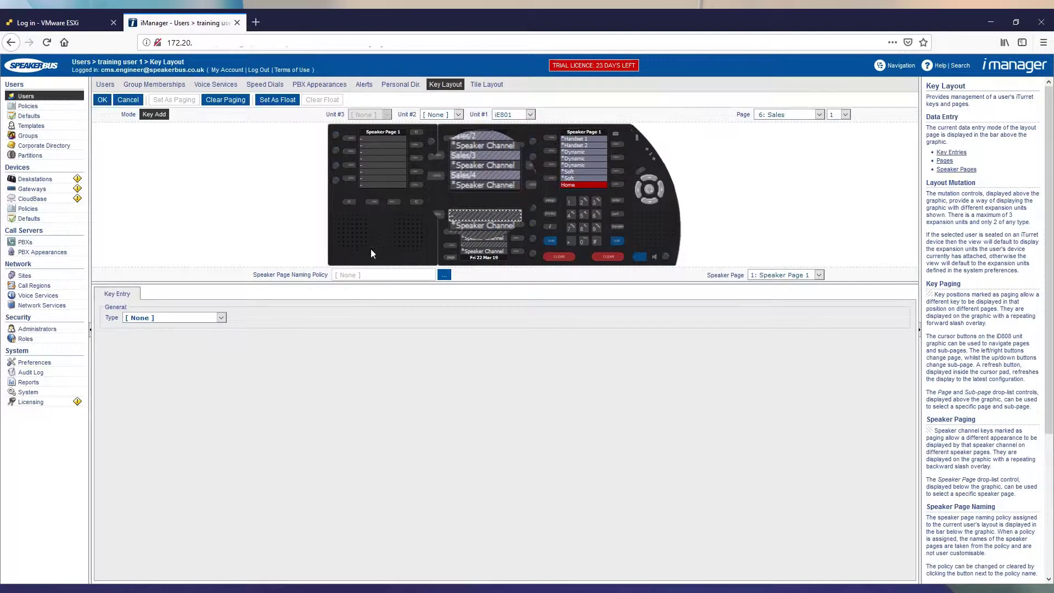
{"action": "left_click", "coordinate": [180, 374]}
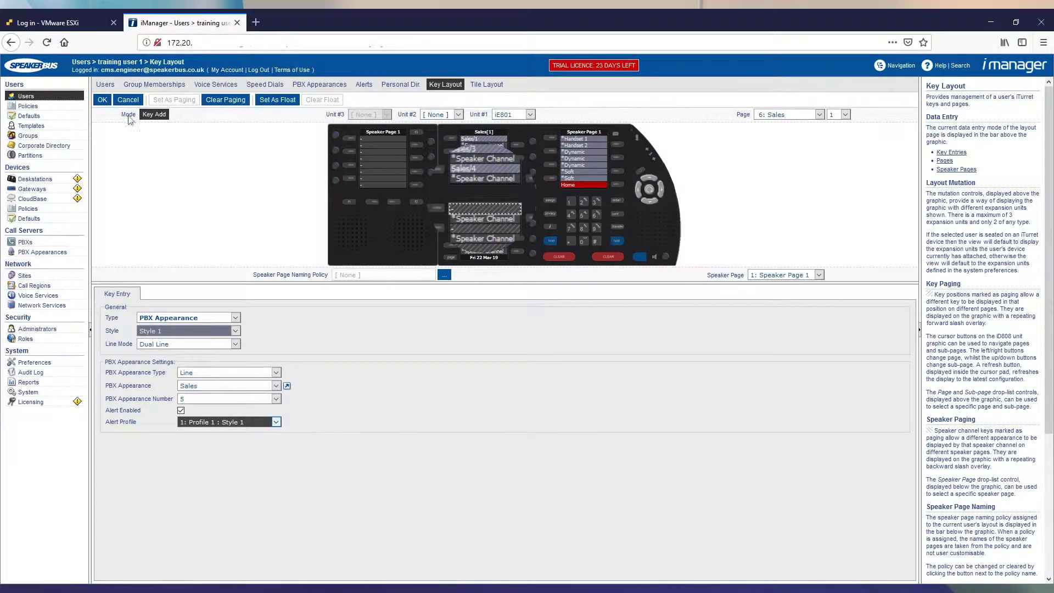
{"action": "left_click", "coordinate": [102, 101]}
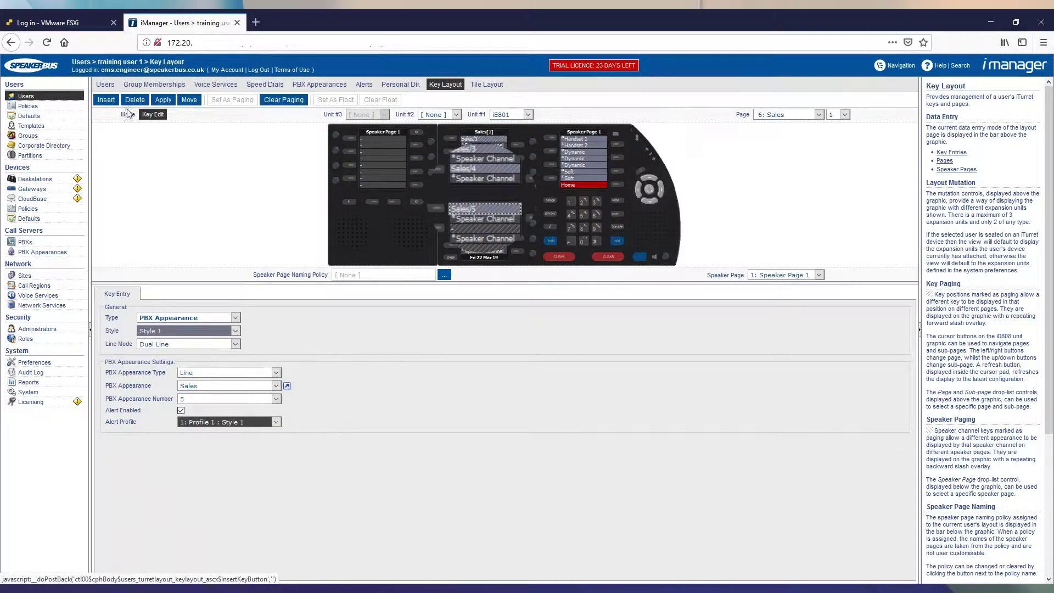
{"action": "left_click", "coordinate": [163, 99]}
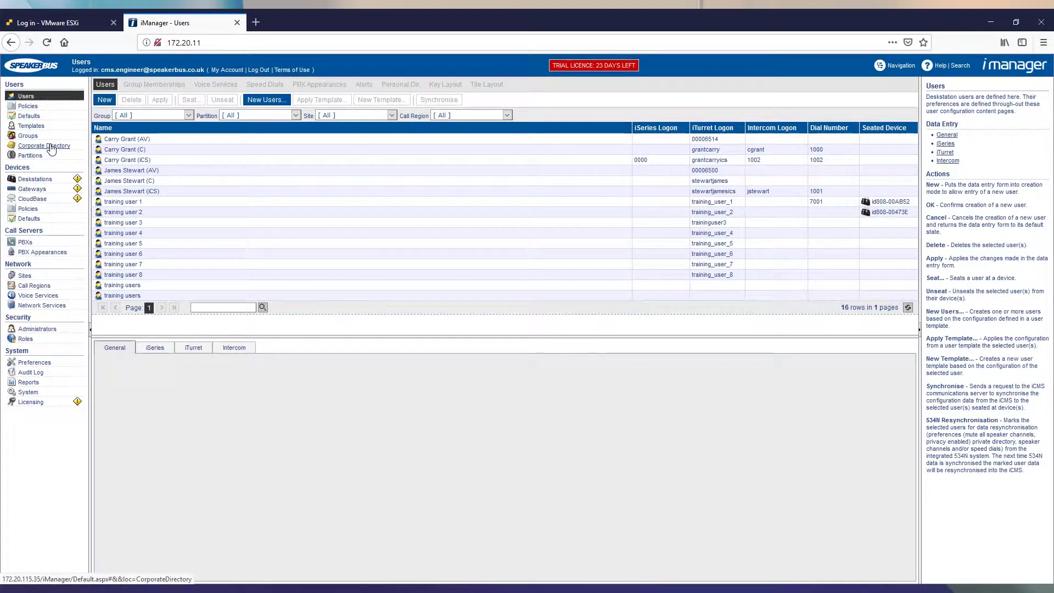
- Create a corporate directory contact with the contact's name and a Mobile sub-entry holding their mobile number
{"action": "left_click", "coordinate": [50, 146]}
{"action": "left_click", "coordinate": [105, 100]}
{"action": "left_click", "coordinate": [150, 364]}
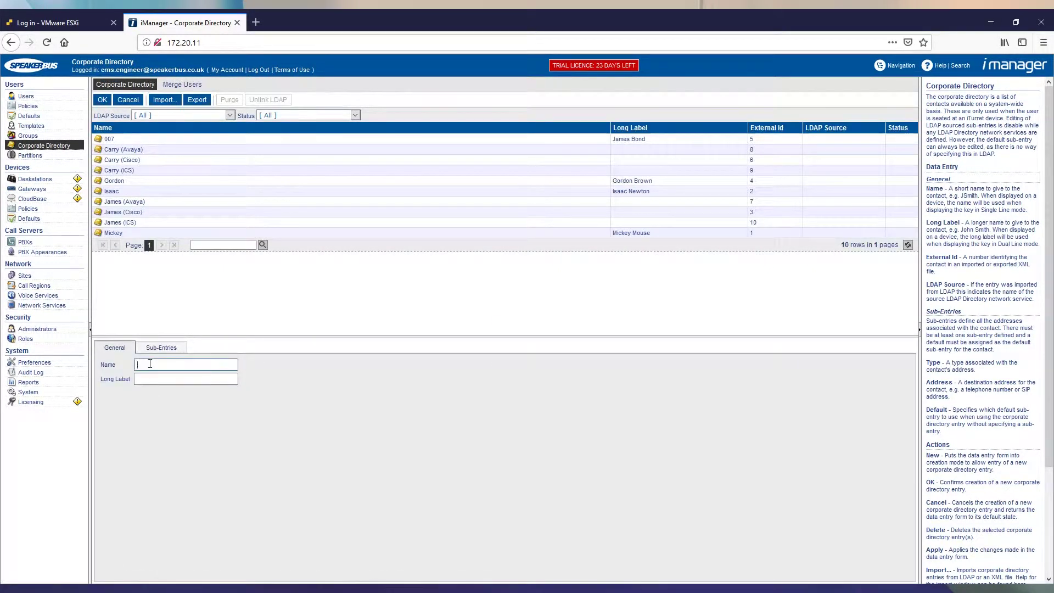
{"action": "type", "text": "chris"}
{"action": "left_click", "coordinate": [160, 347]}
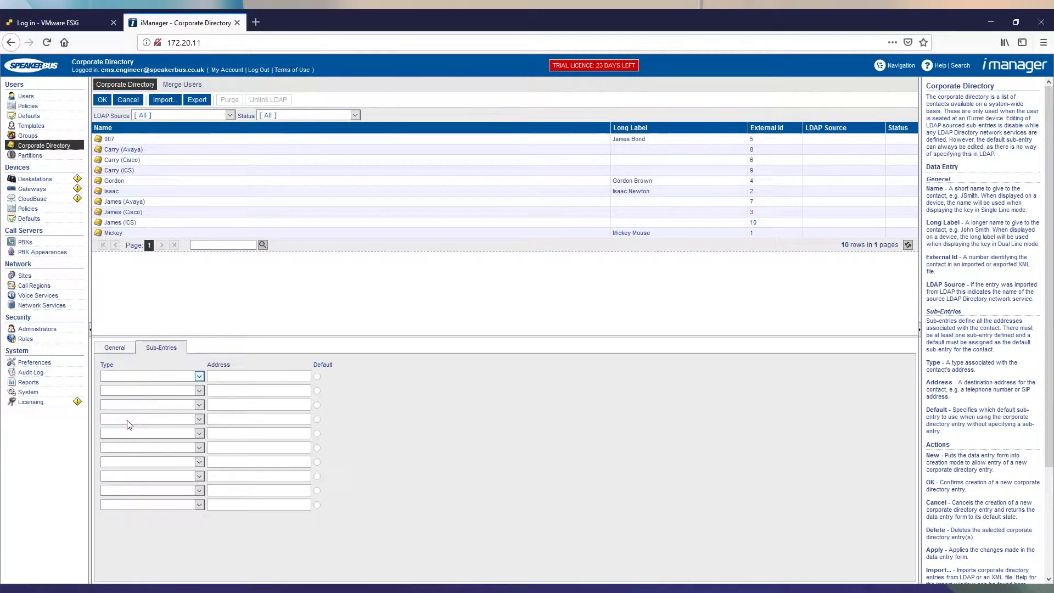
{"action": "key", "text": "m"}
{"action": "left_click", "coordinate": [224, 377]}
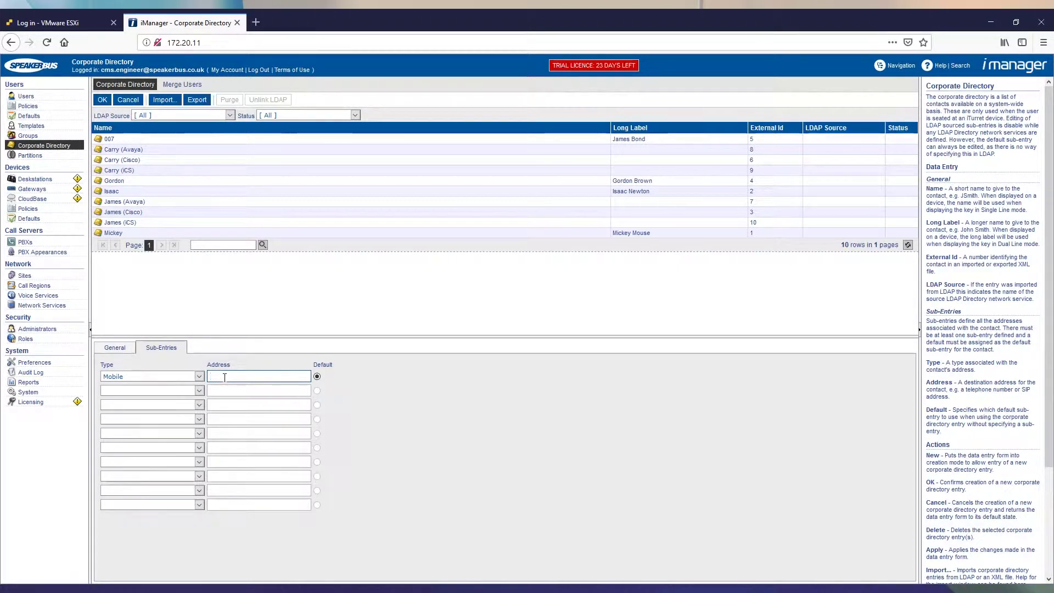
{"action": "left_click", "coordinate": [102, 100]}
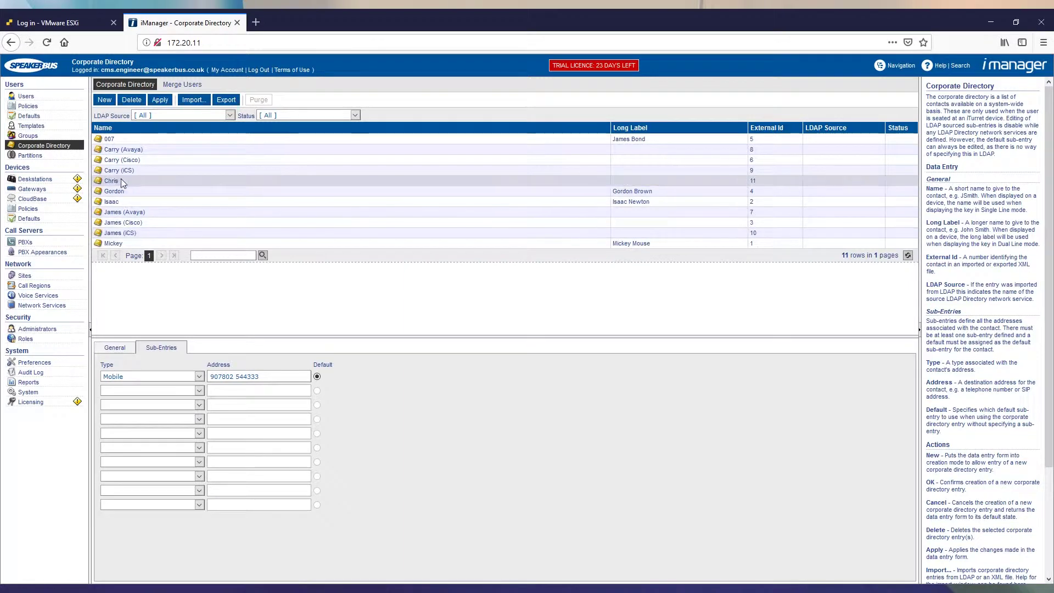
{"action": "left_click", "coordinate": [29, 98]}
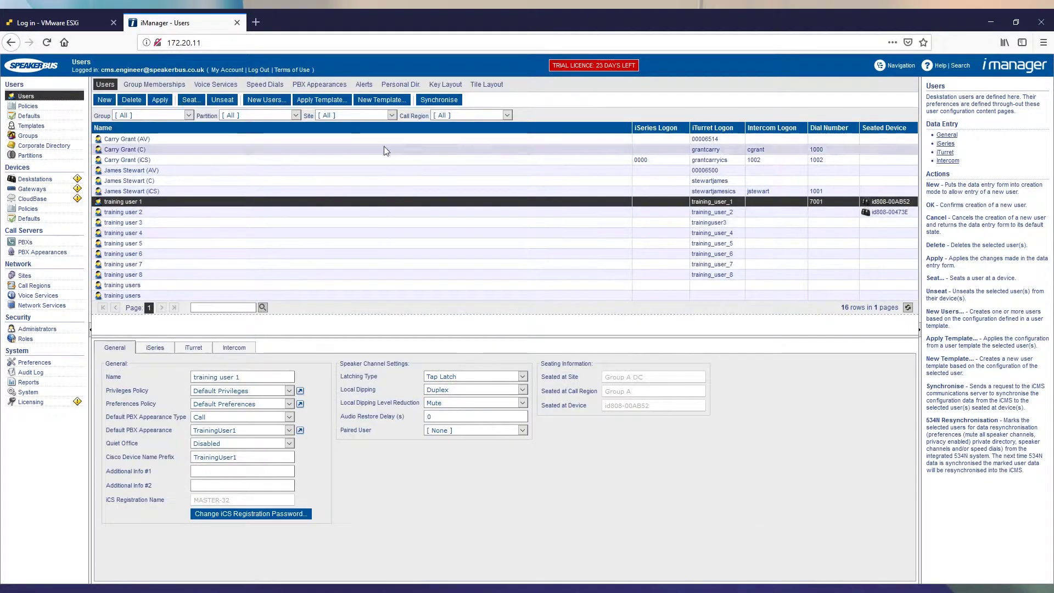
{"action": "left_click", "coordinate": [405, 85]}
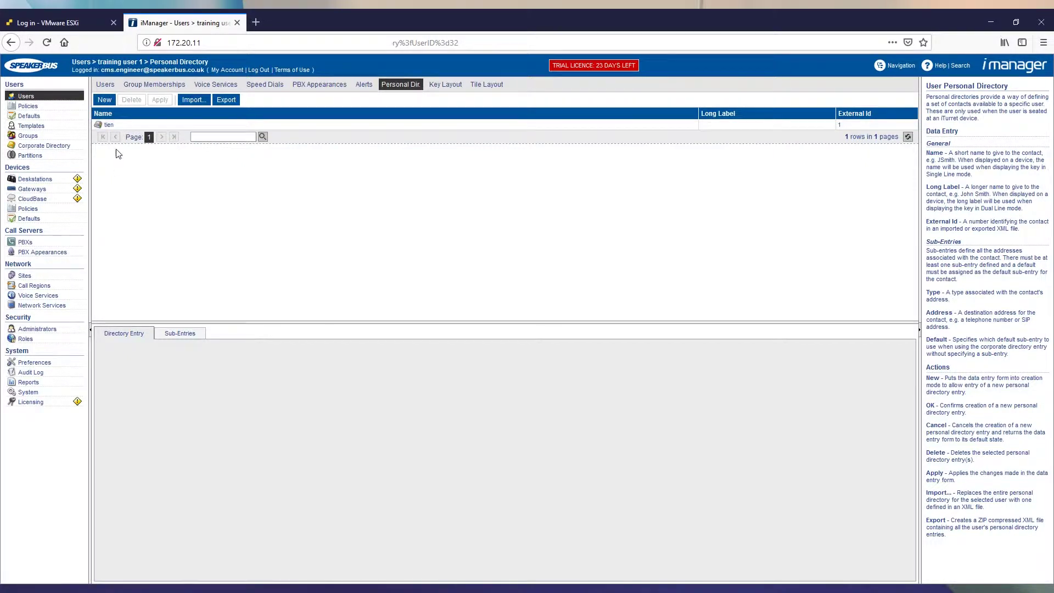
{"action": "left_click", "coordinate": [105, 99]}
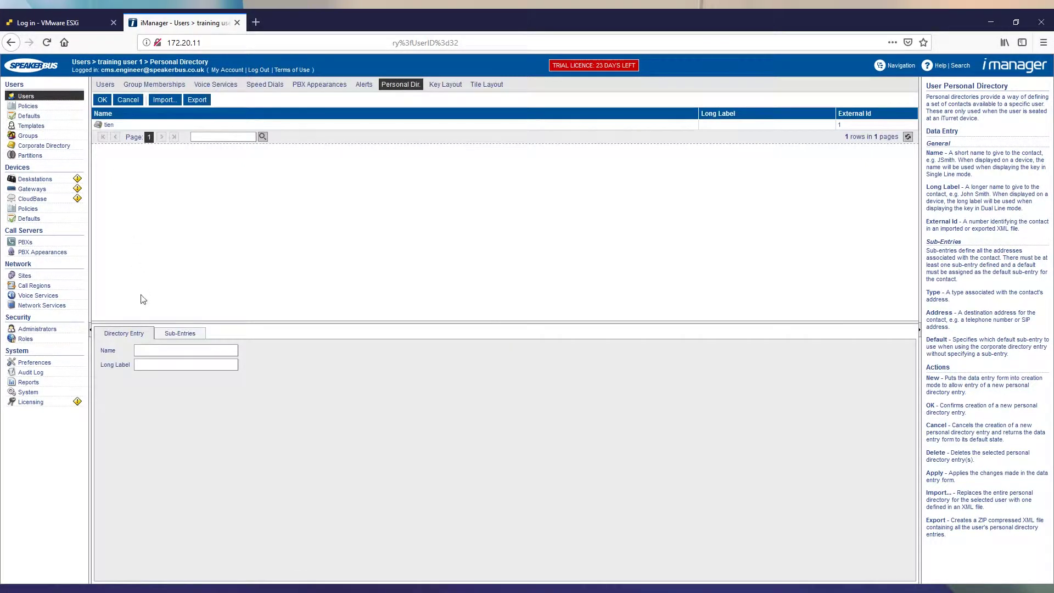
{"action": "left_click", "coordinate": [155, 350]}
{"action": "left_click", "coordinate": [180, 335]}
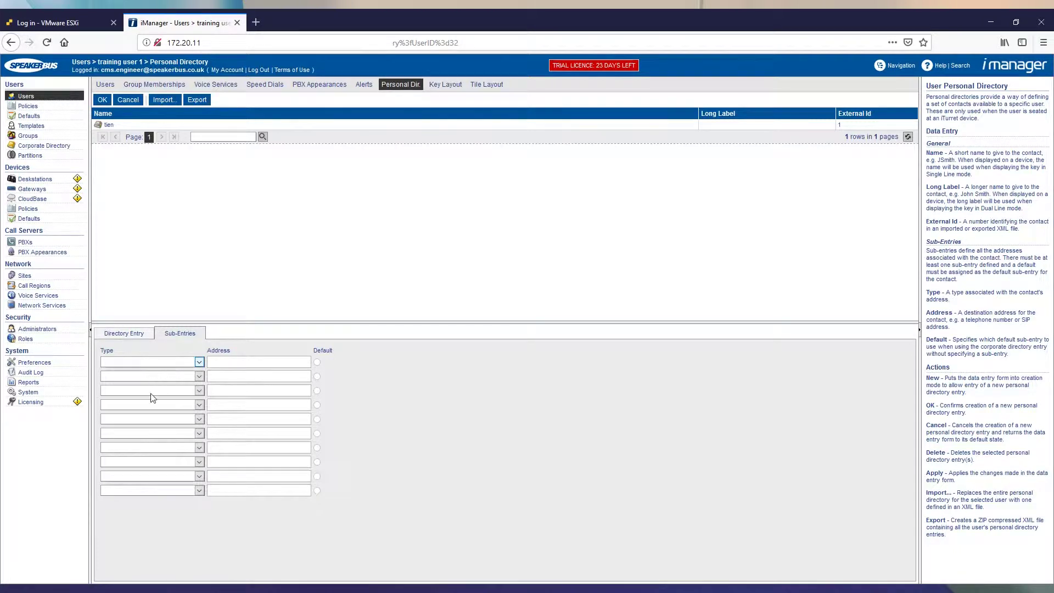
{"action": "left_click", "coordinate": [229, 363]}
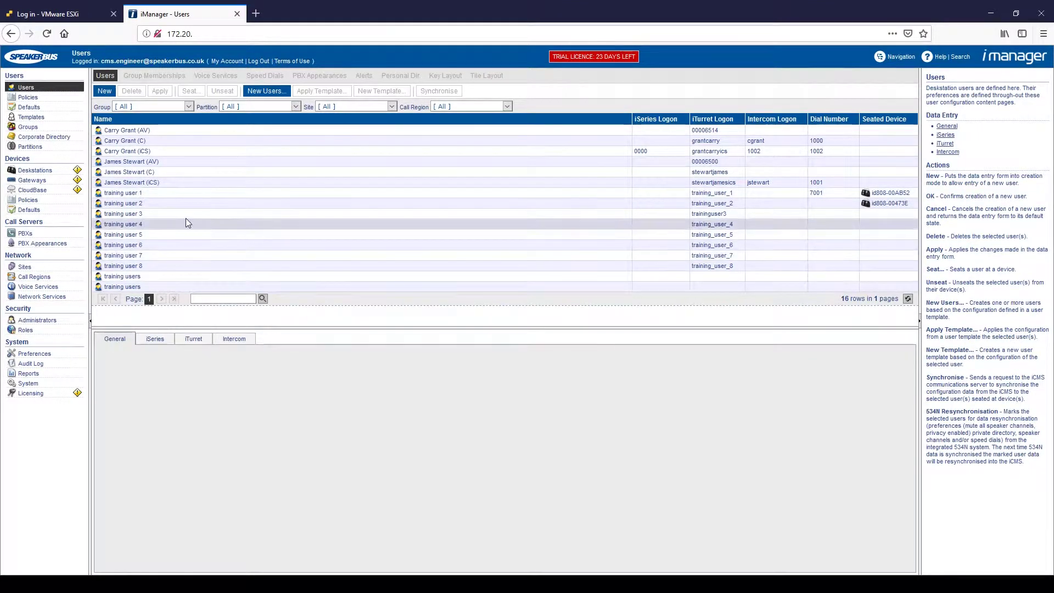
- Add a Speed Dial key on page 6: Sales calling the new contact over the Sales line
{"action": "left_click", "coordinate": [162, 193]}
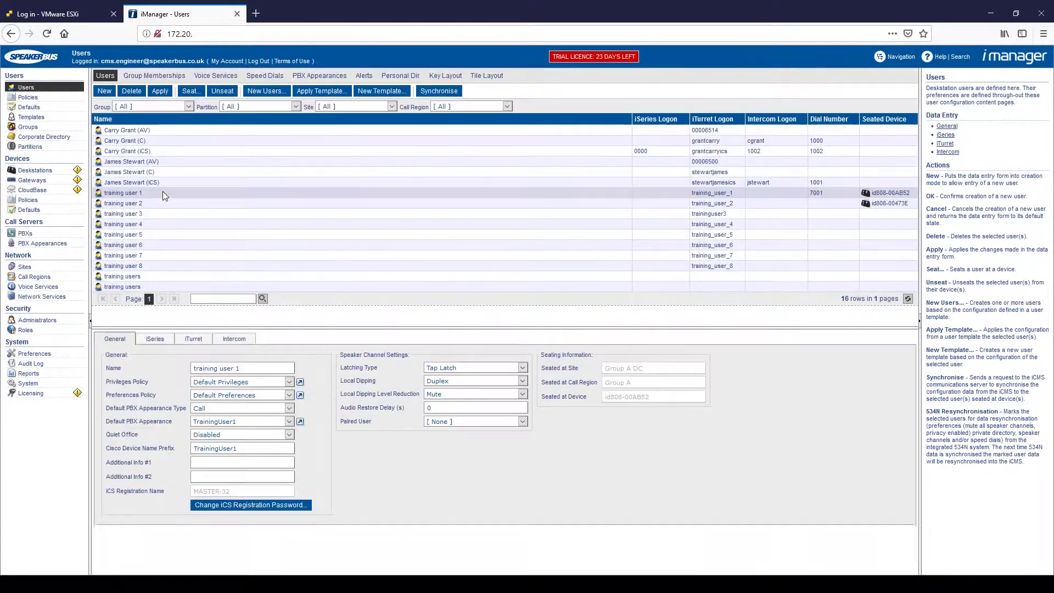
{"action": "left_click", "coordinate": [449, 77]}
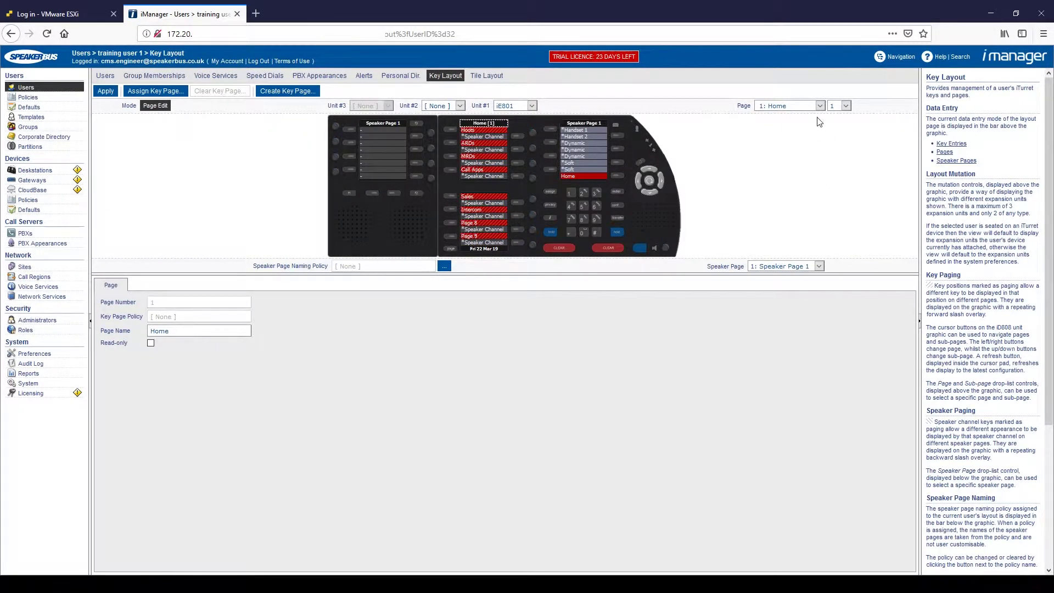
{"action": "left_click", "coordinate": [789, 193]}
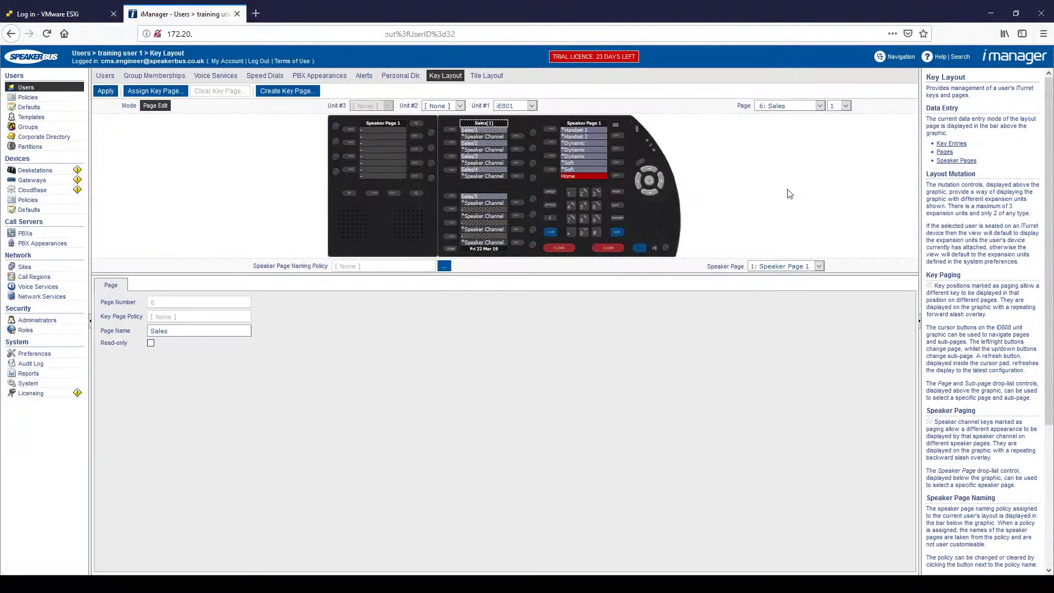
{"action": "left_click", "coordinate": [474, 211]}
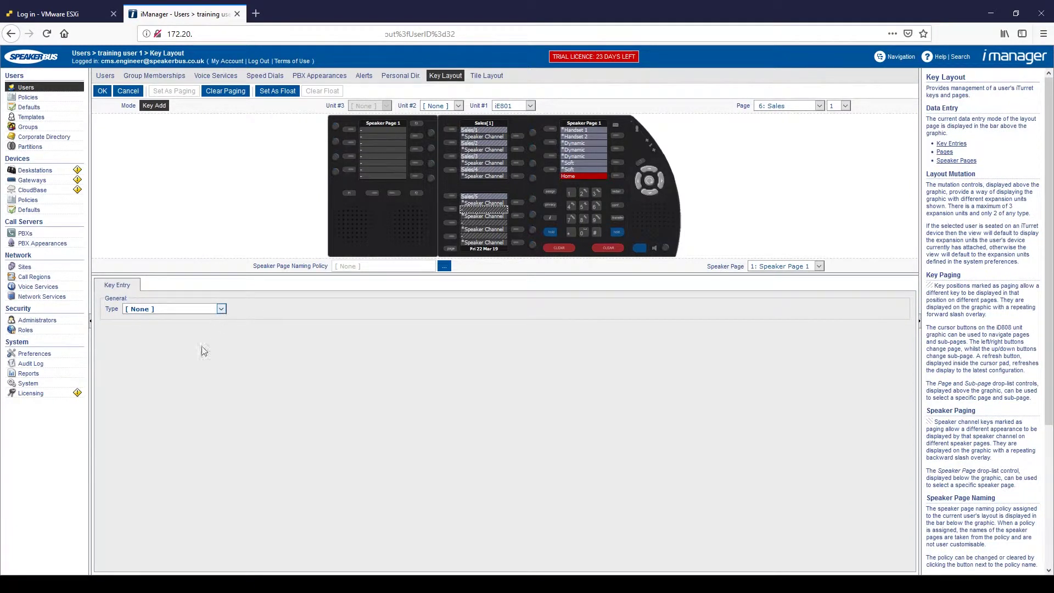
{"action": "left_click", "coordinate": [175, 413]}
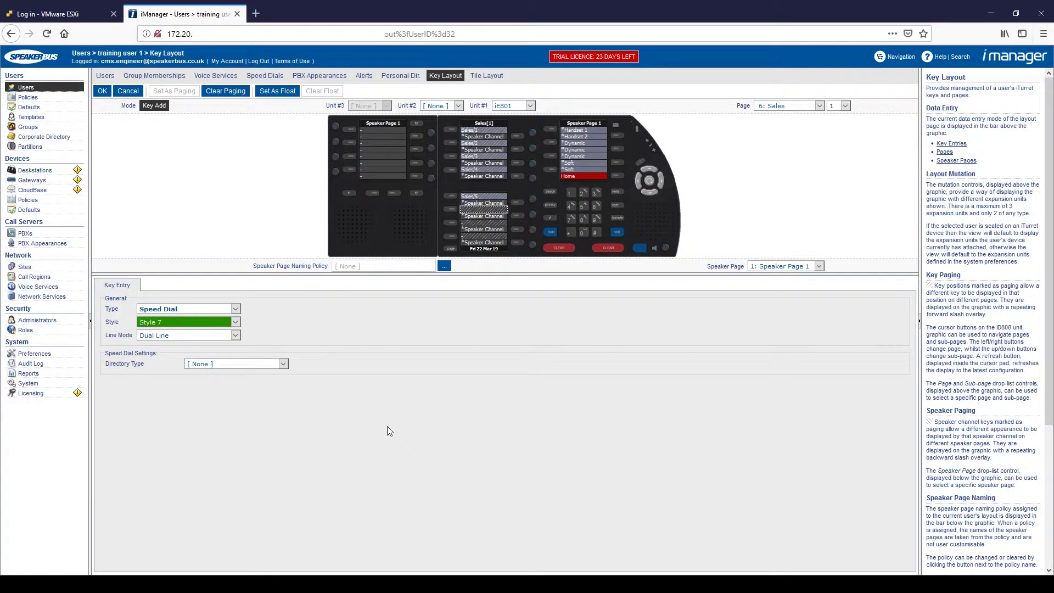
{"action": "left_click", "coordinate": [246, 385]}
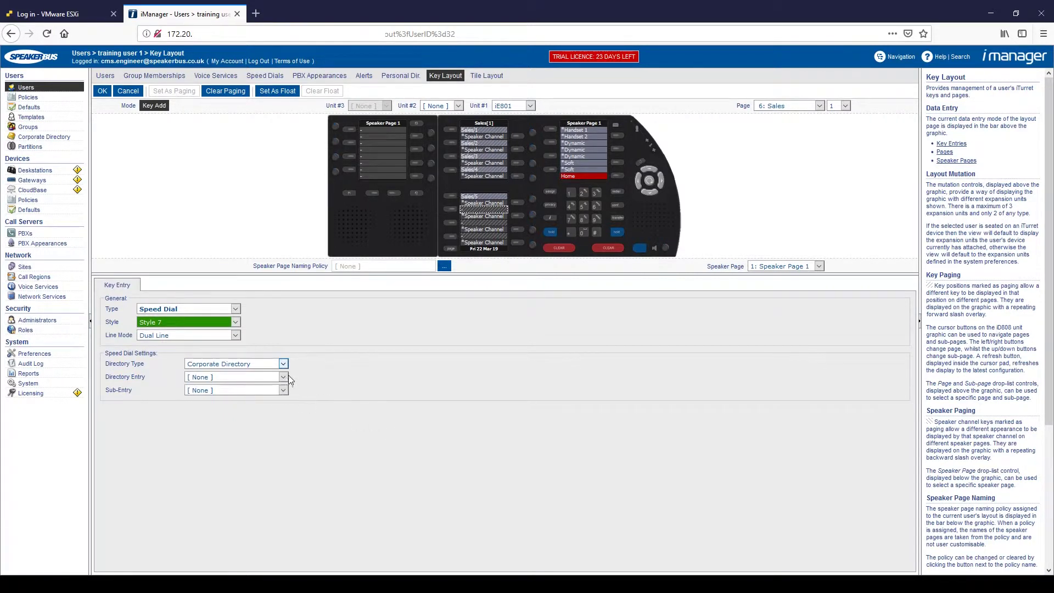
{"action": "left_click", "coordinate": [206, 447]}
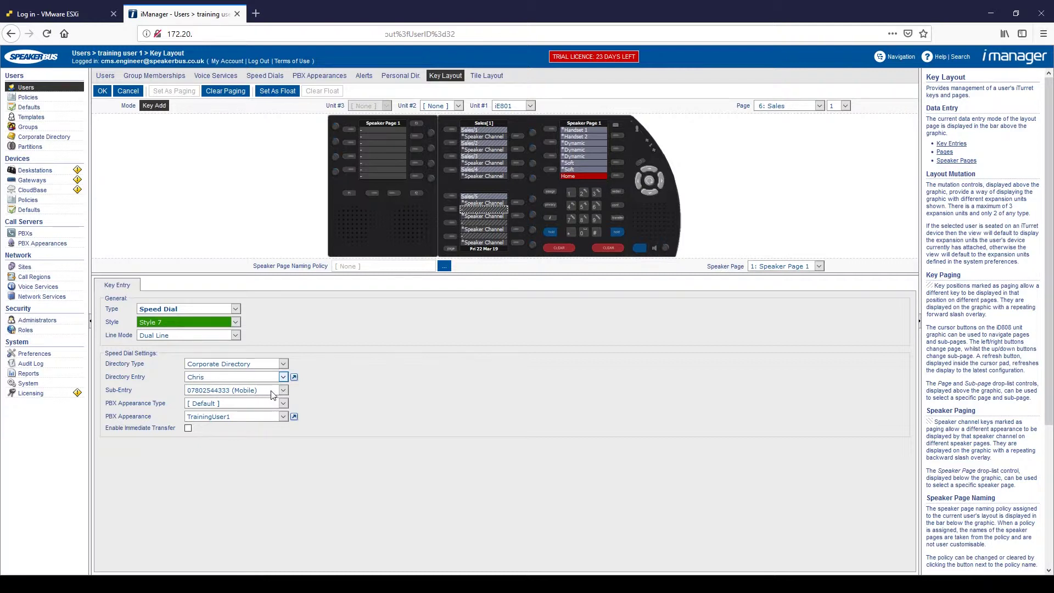
{"action": "left_click", "coordinate": [225, 426]}
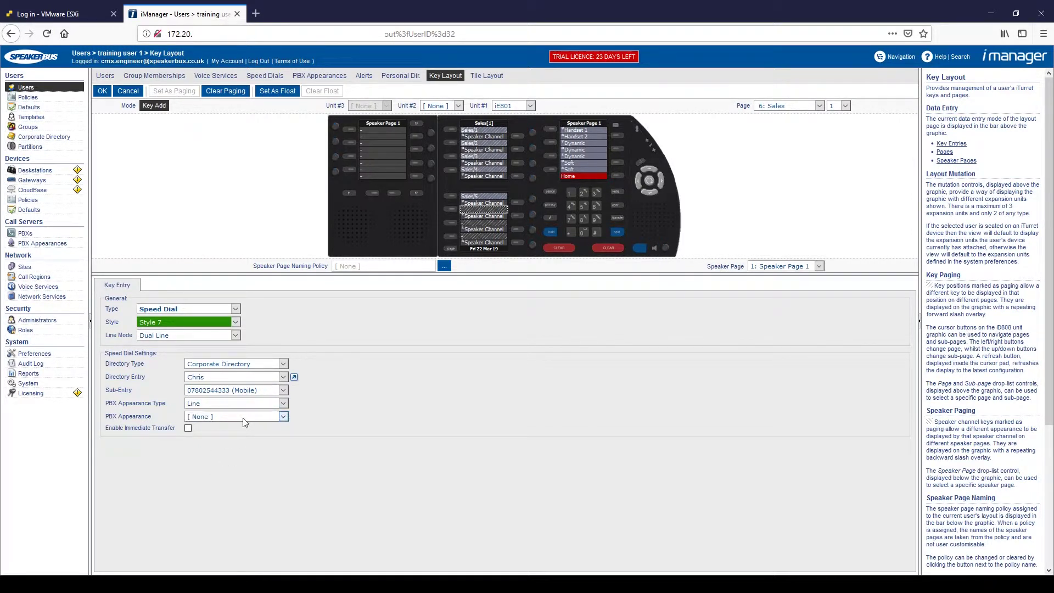
{"action": "left_click", "coordinate": [225, 441]}
{"action": "left_click", "coordinate": [103, 90]}
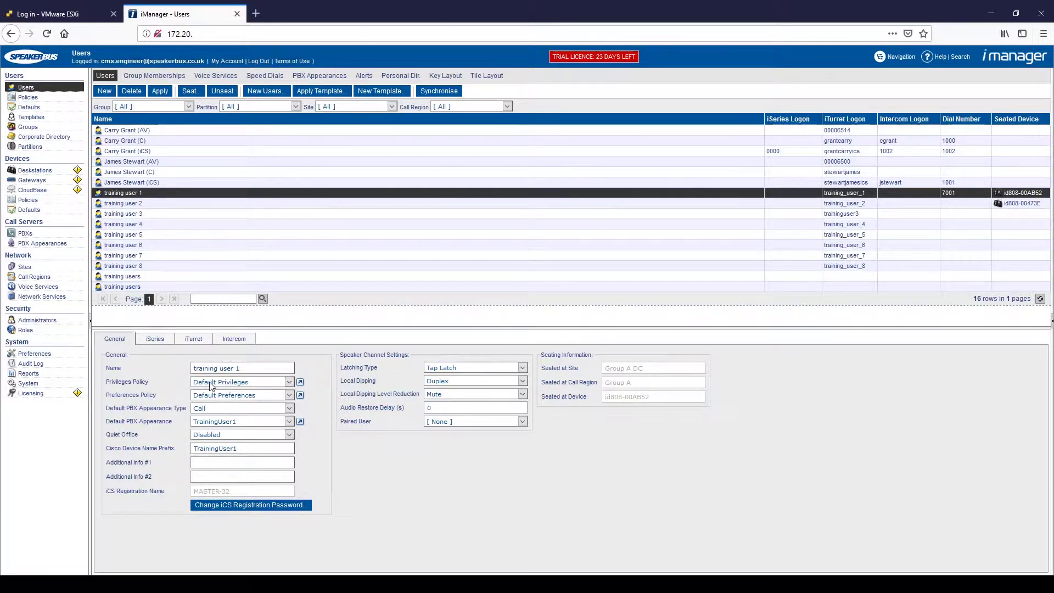
{"action": "left_click", "coordinate": [301, 384]}
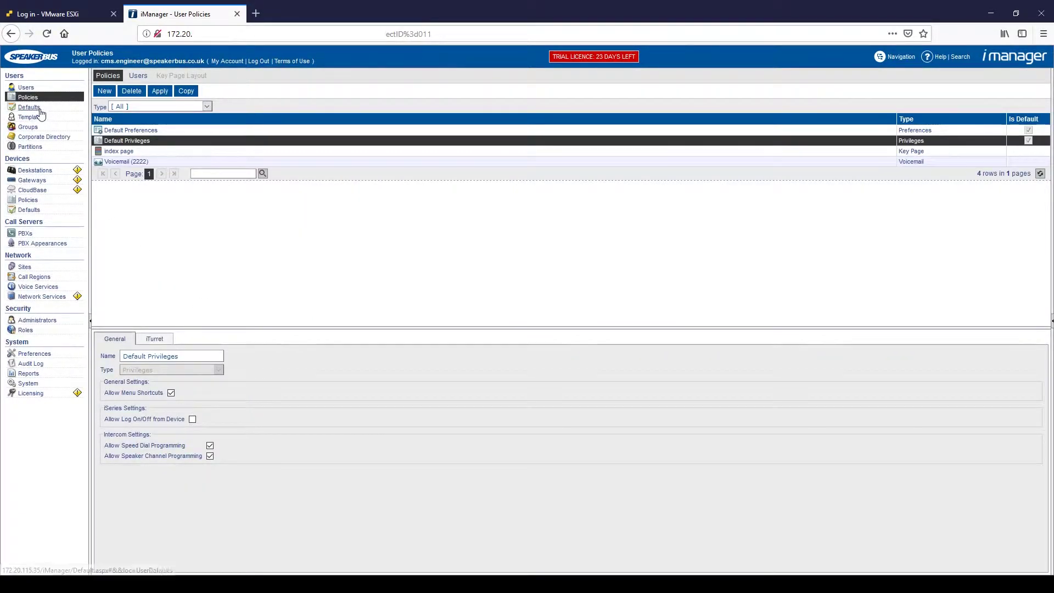
{"action": "left_click", "coordinate": [9, 34]}
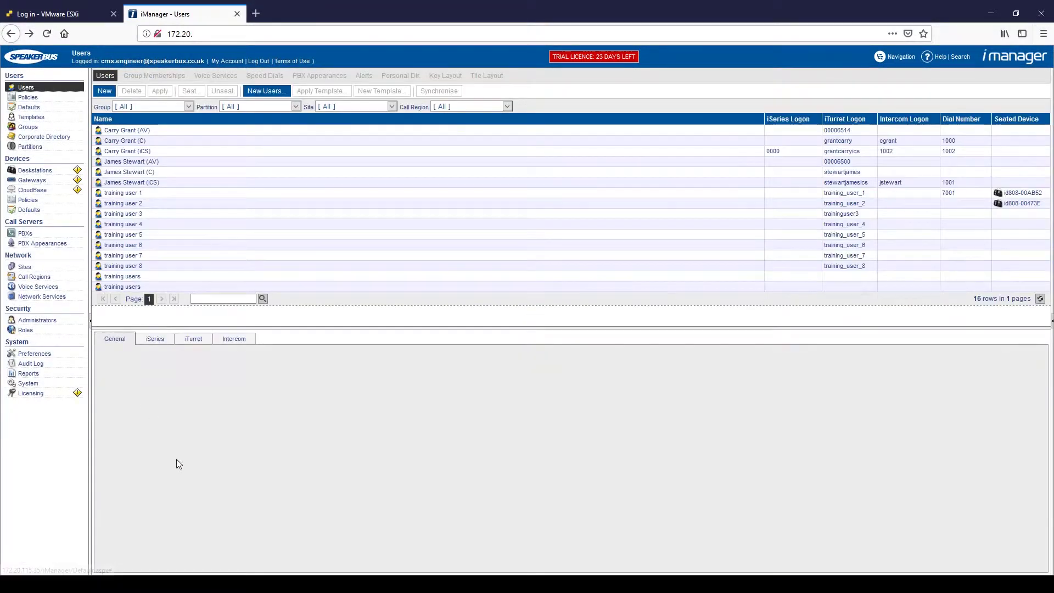
{"action": "left_click", "coordinate": [159, 195]}
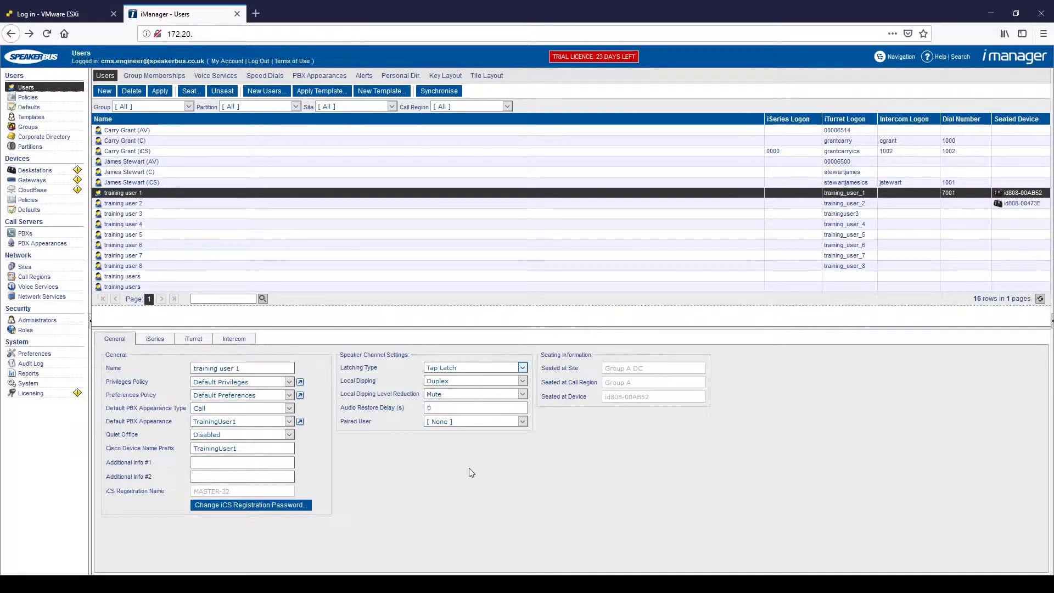
- Change training user 1's iTurret Handset 1 Volume to 6 and apply the preferences
{"action": "left_click", "coordinate": [194, 340]}
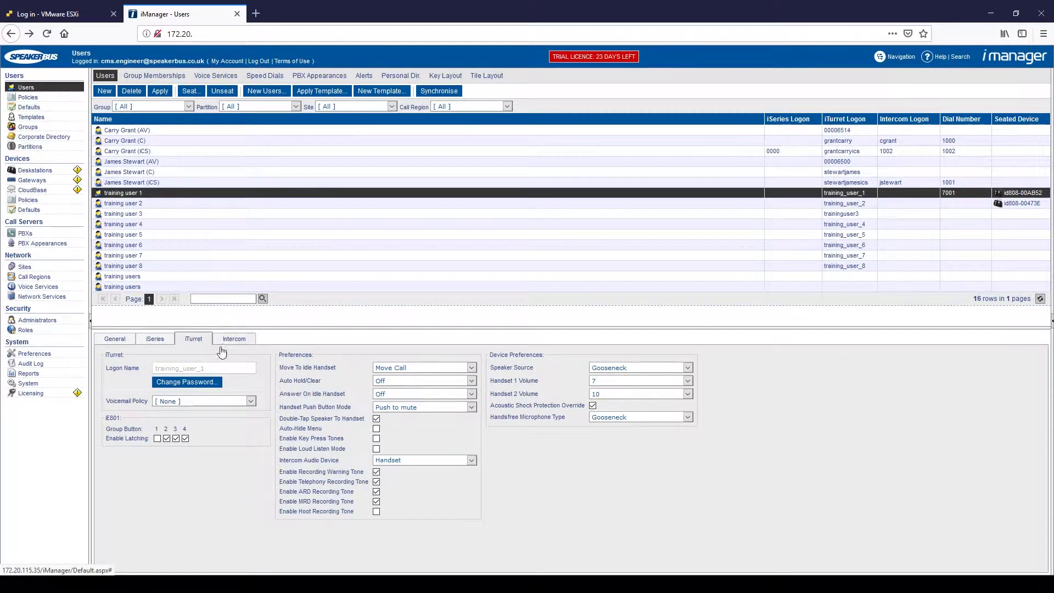
{"action": "left_click", "coordinate": [185, 383]}
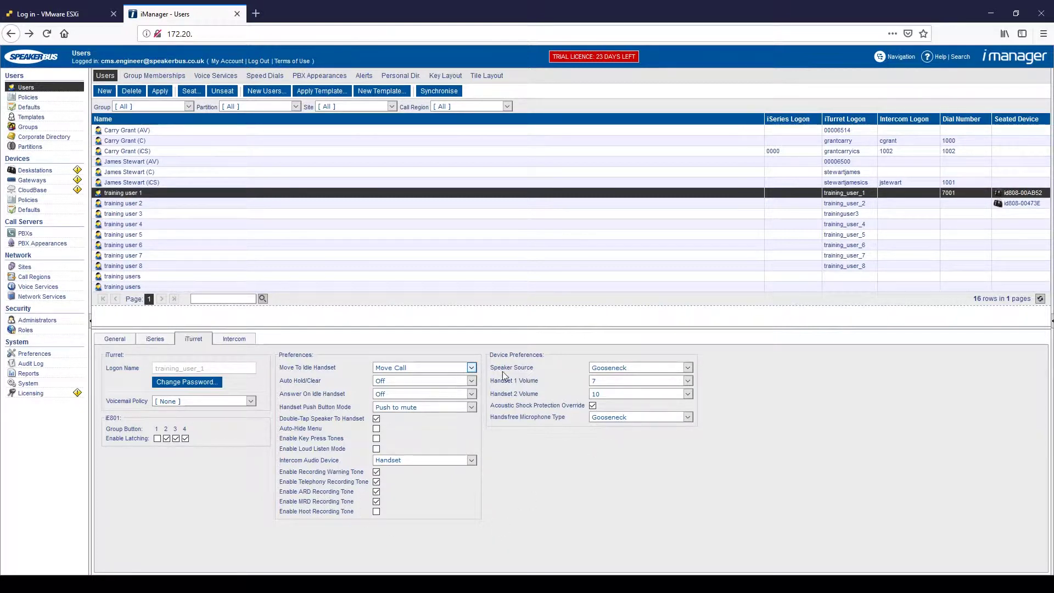
{"action": "left_click", "coordinate": [687, 369]}
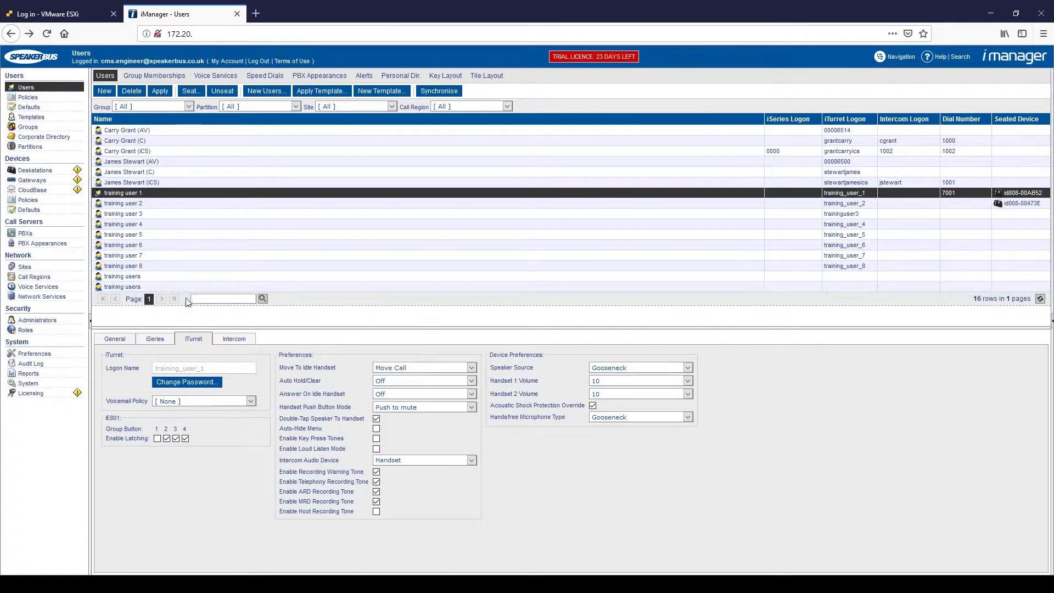
{"action": "left_click", "coordinate": [162, 194]}
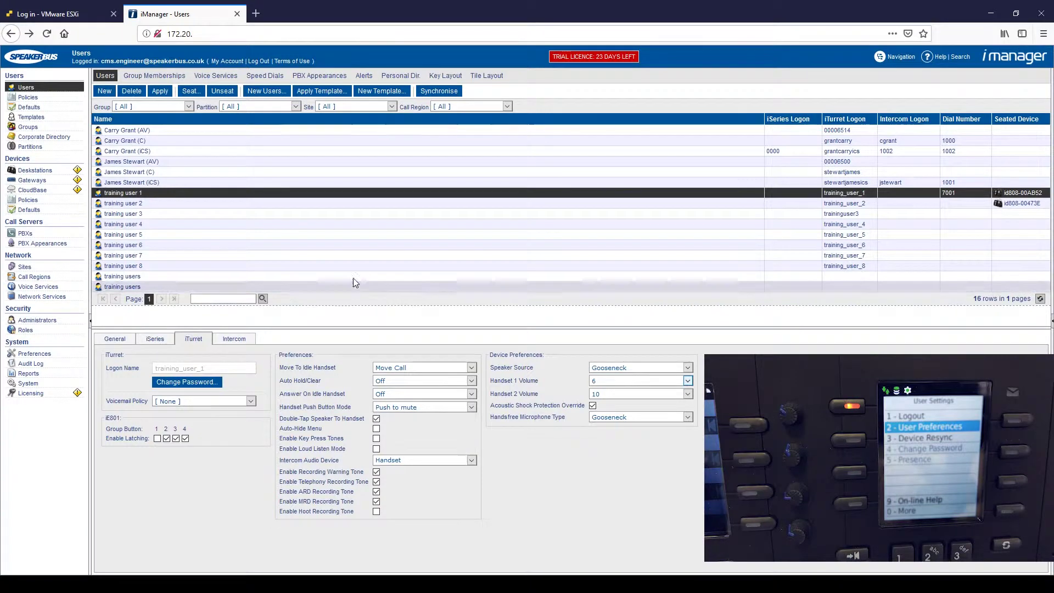
{"action": "left_click", "coordinate": [157, 92]}
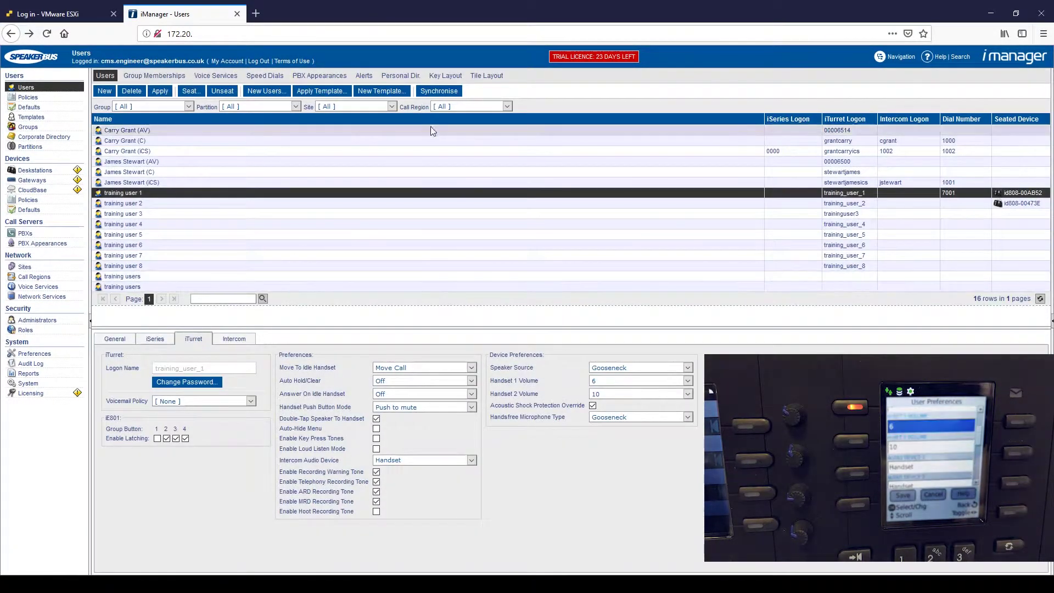
{"action": "left_click", "coordinate": [442, 93]}
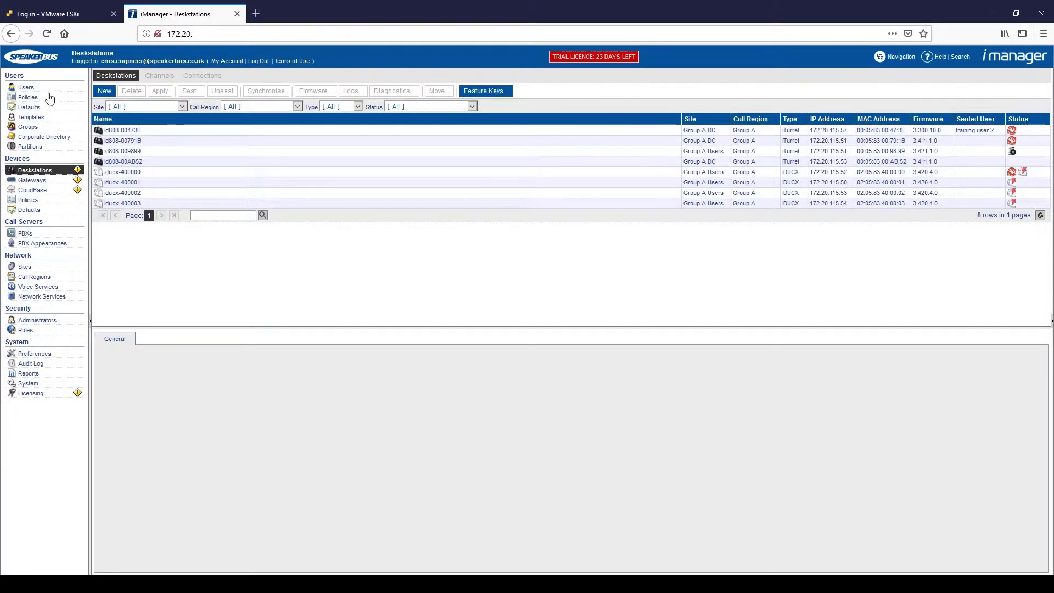
- Seat training user 1 at free deskstation id808-00AB52 and dismiss the success message
{"action": "left_click", "coordinate": [26, 88]}
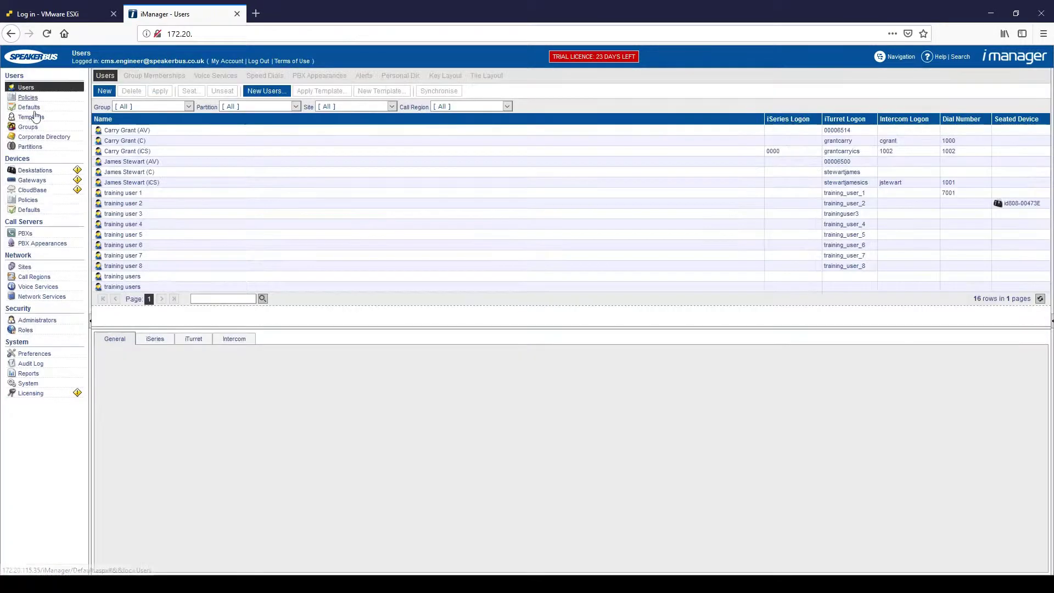
{"action": "left_click", "coordinate": [128, 195]}
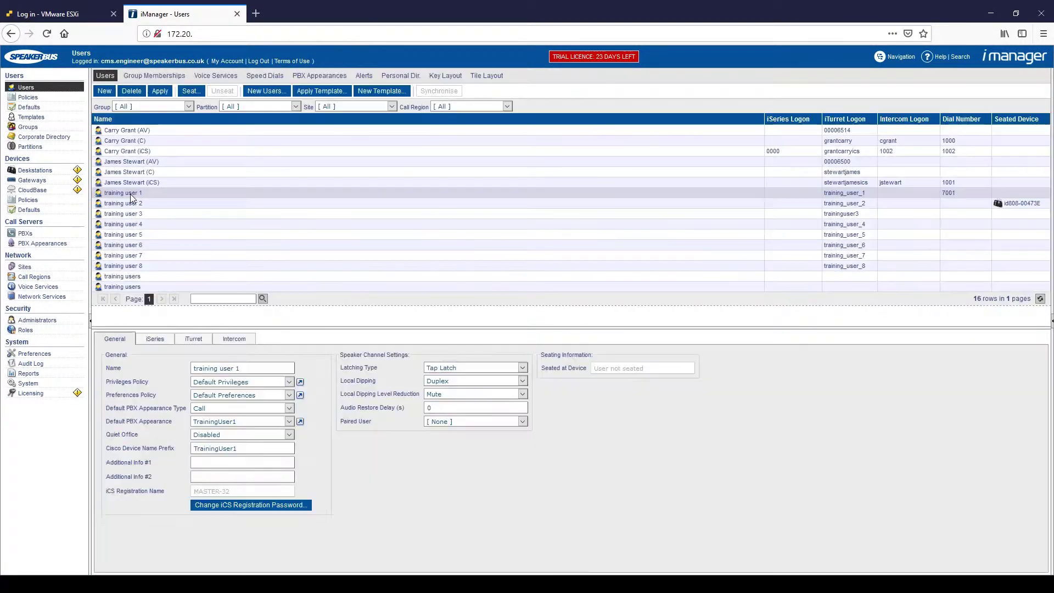
{"action": "left_click", "coordinate": [190, 92]}
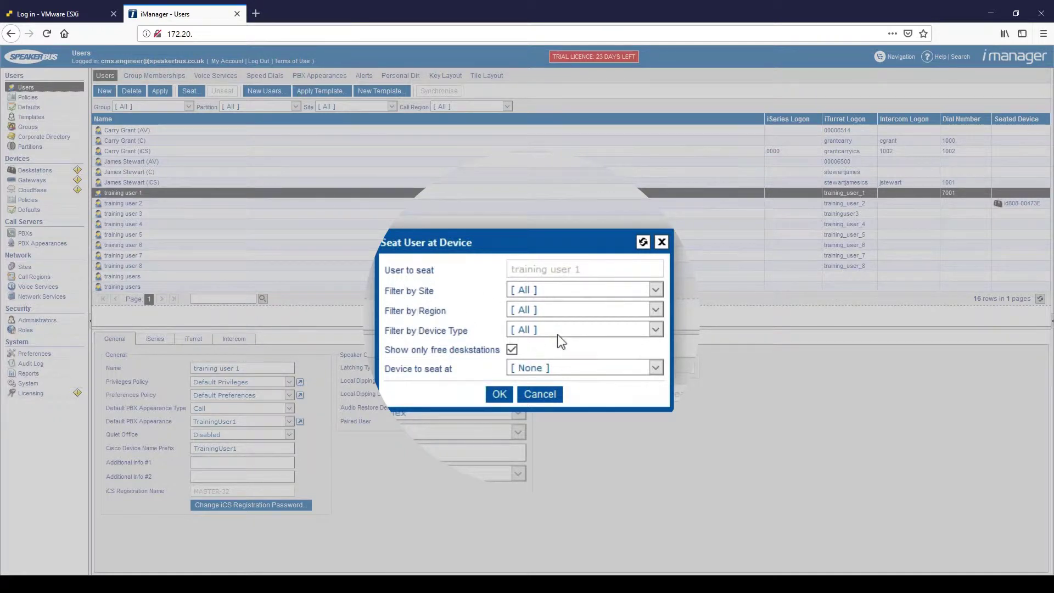
{"action": "left_click", "coordinate": [512, 351]}
{"action": "left_click", "coordinate": [512, 350]}
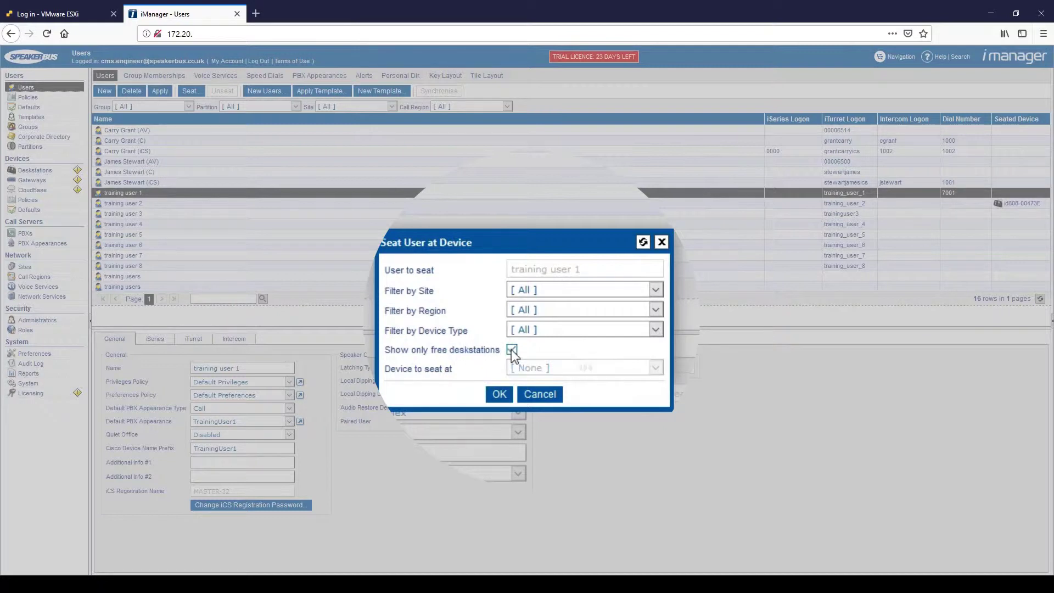
{"action": "left_click", "coordinate": [581, 438]}
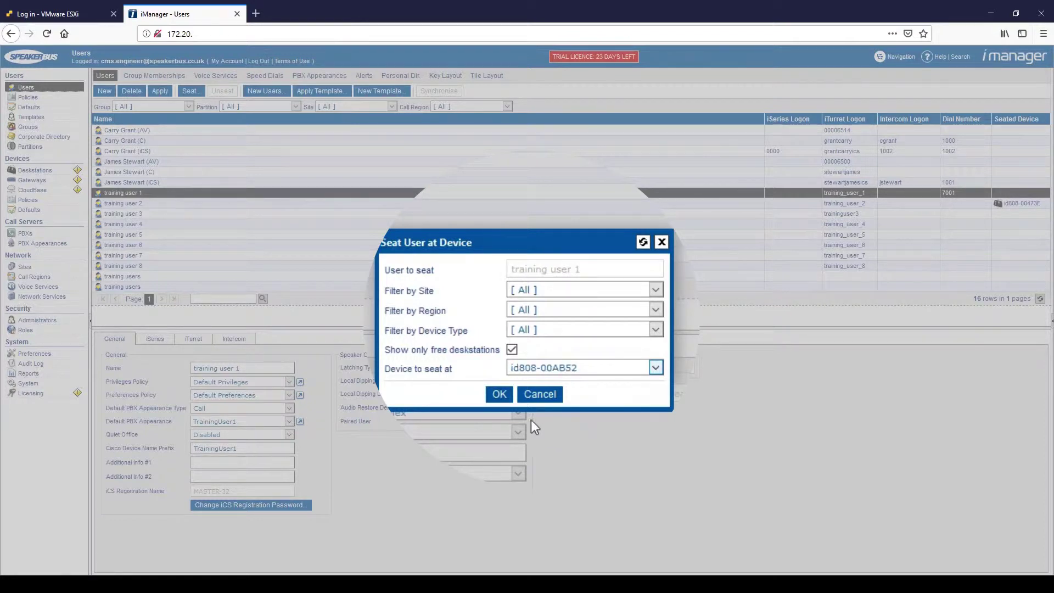
{"action": "left_click", "coordinate": [501, 399]}
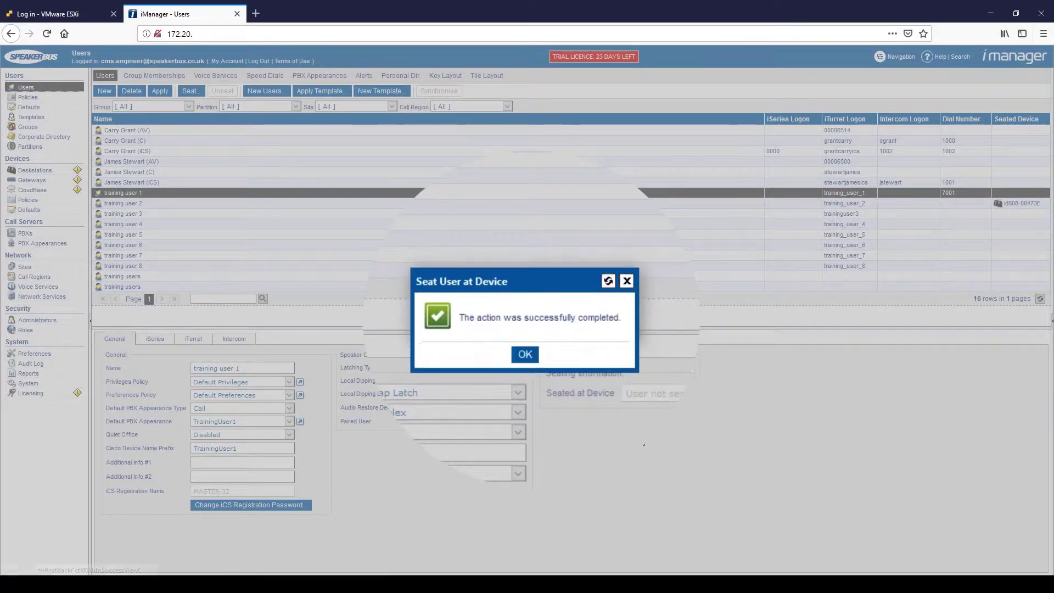
{"action": "left_click", "coordinate": [524, 355]}
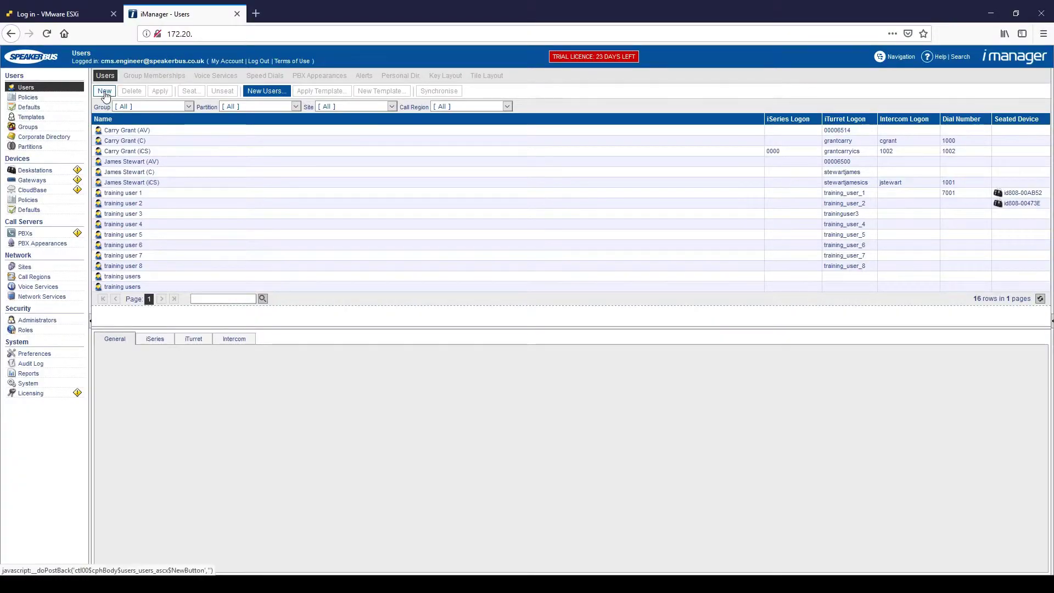
- Create a new user with the entered name and select it in the user list
{"action": "left_click", "coordinate": [105, 91]}
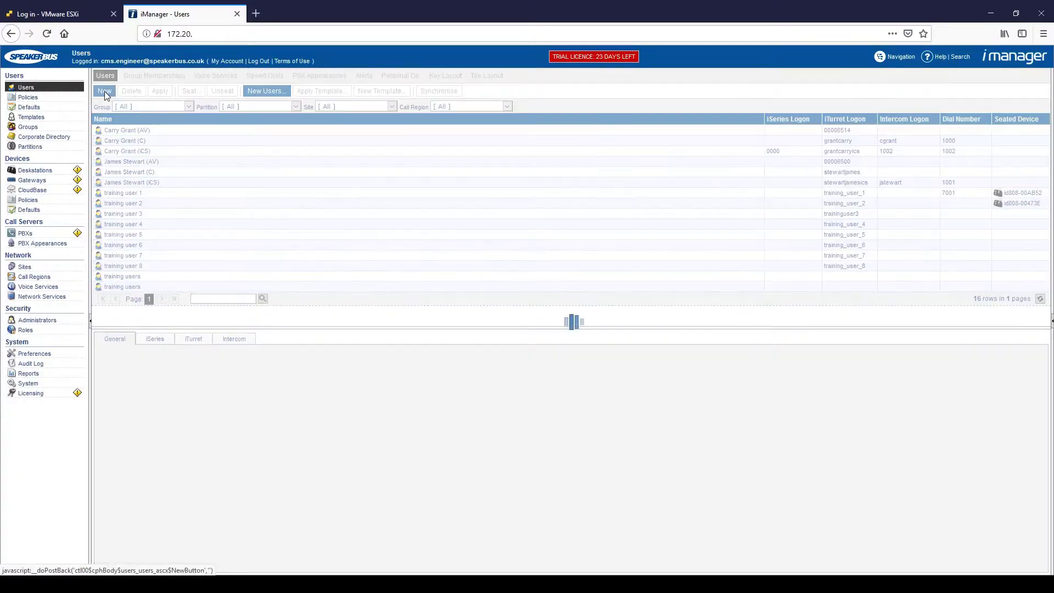
{"action": "left_click", "coordinate": [196, 370]}
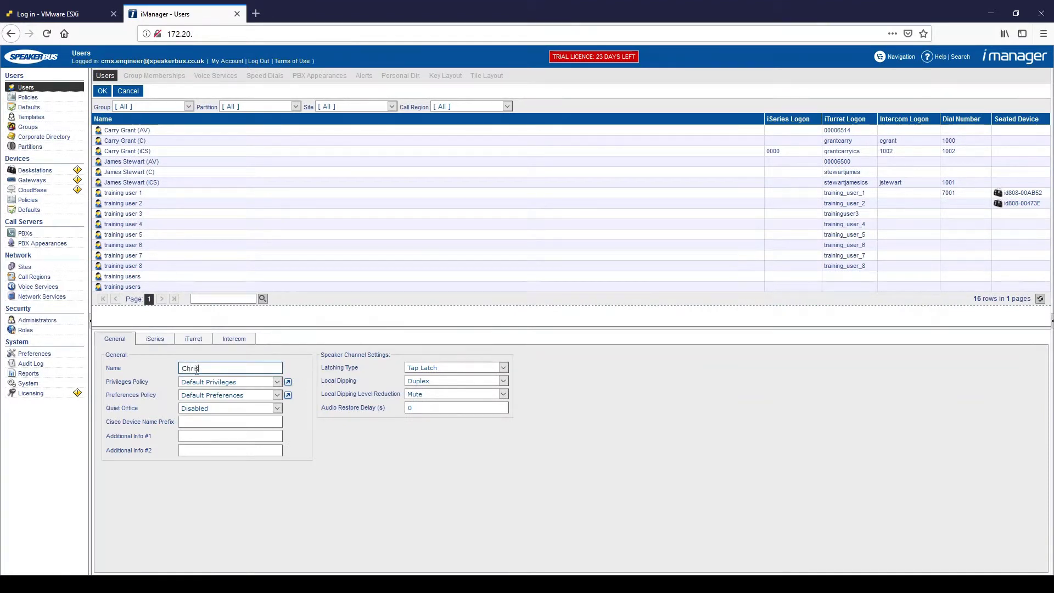
{"action": "left_click", "coordinate": [102, 91]}
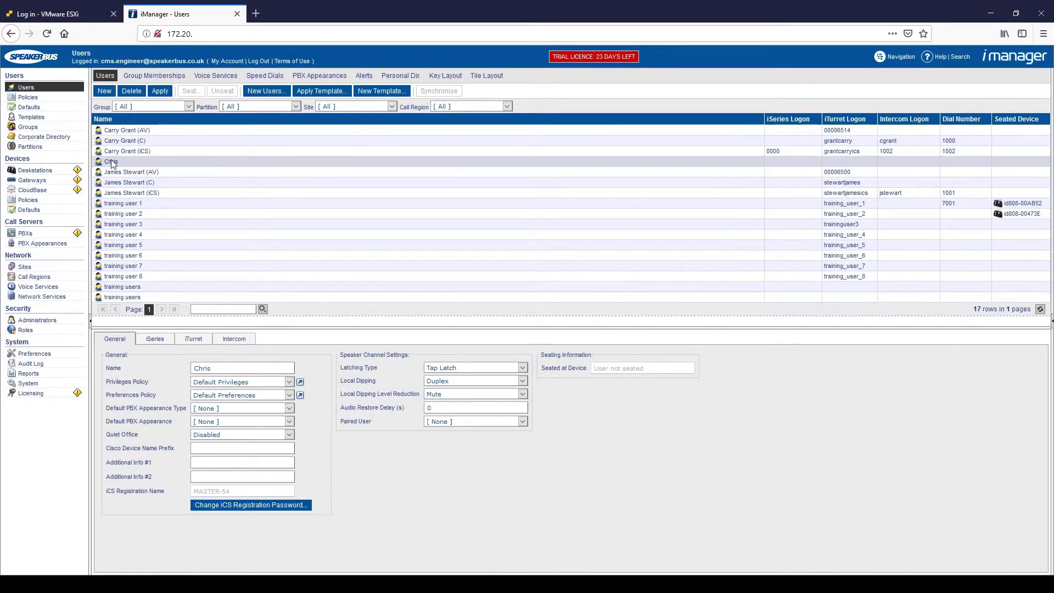
{"action": "left_click", "coordinate": [128, 161]}
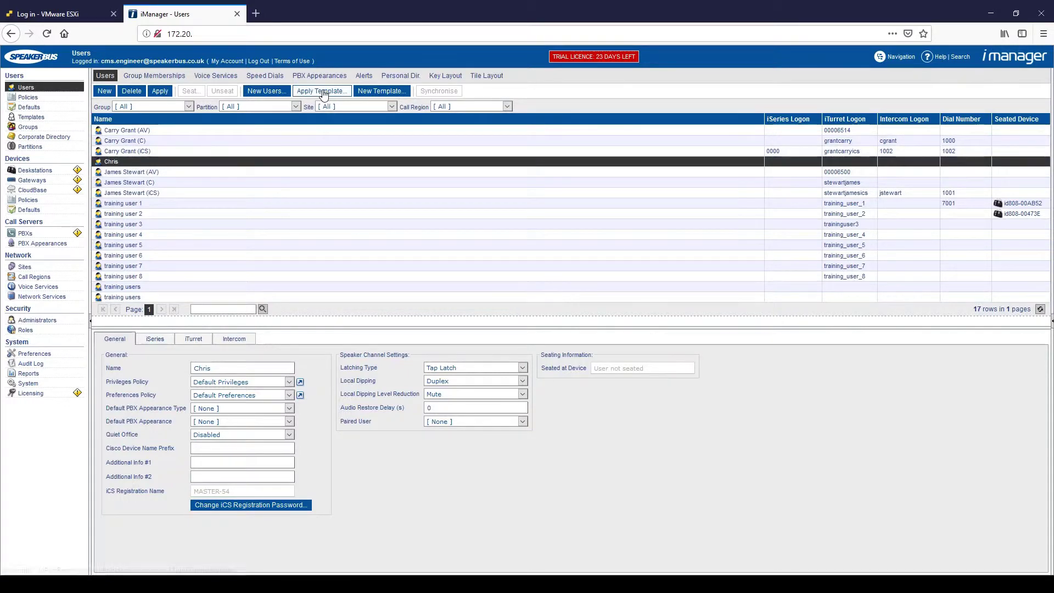
- Apply the Training Users template with device synchronisation to the new user, then view its Key Layout
{"action": "left_click", "coordinate": [323, 91]}
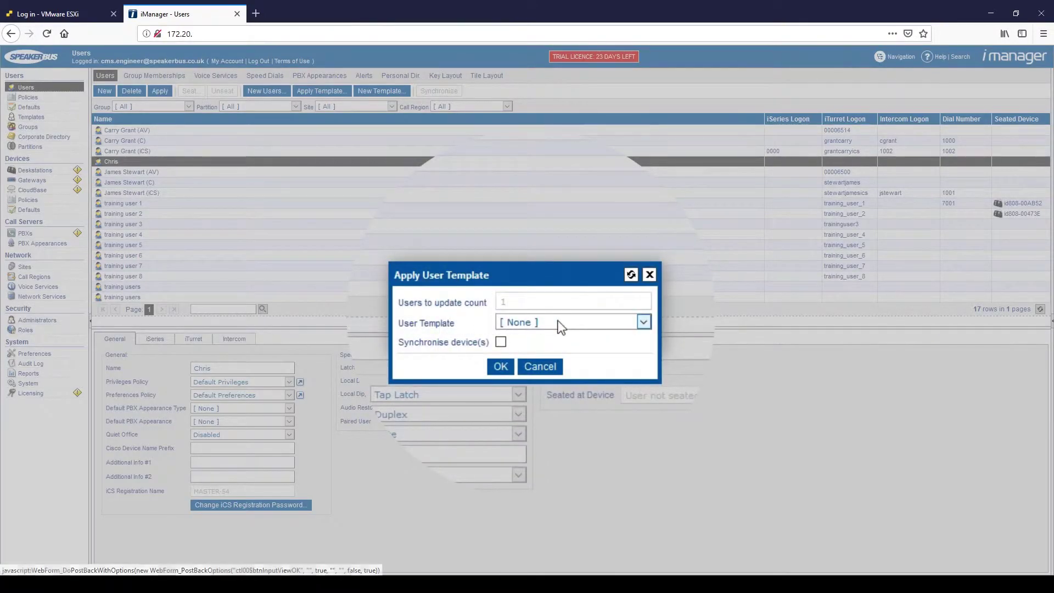
{"action": "key", "text": "Down"}
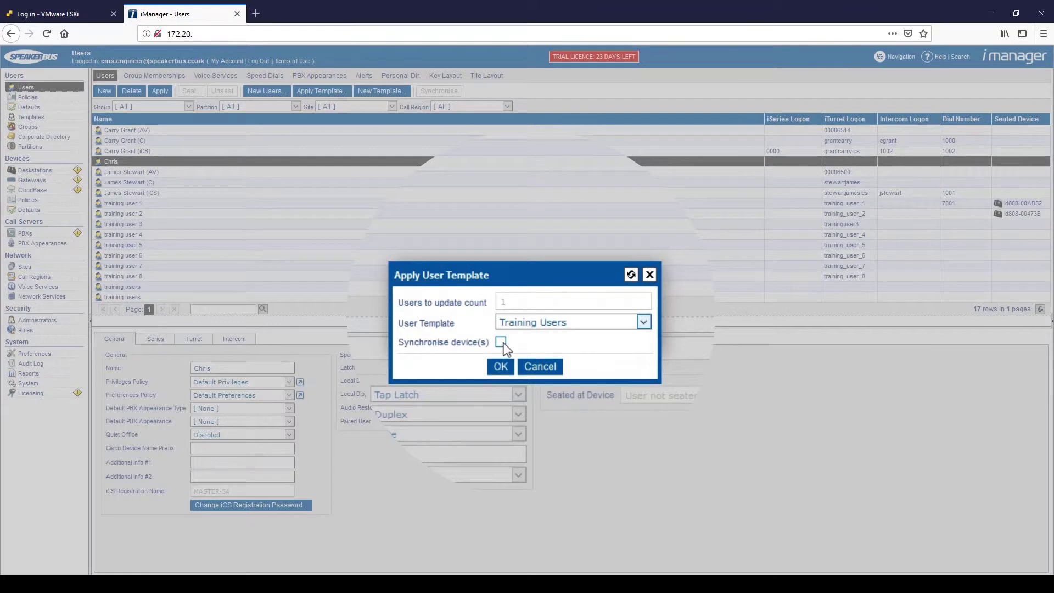
{"action": "left_click", "coordinate": [501, 342]}
{"action": "left_click", "coordinate": [500, 366]}
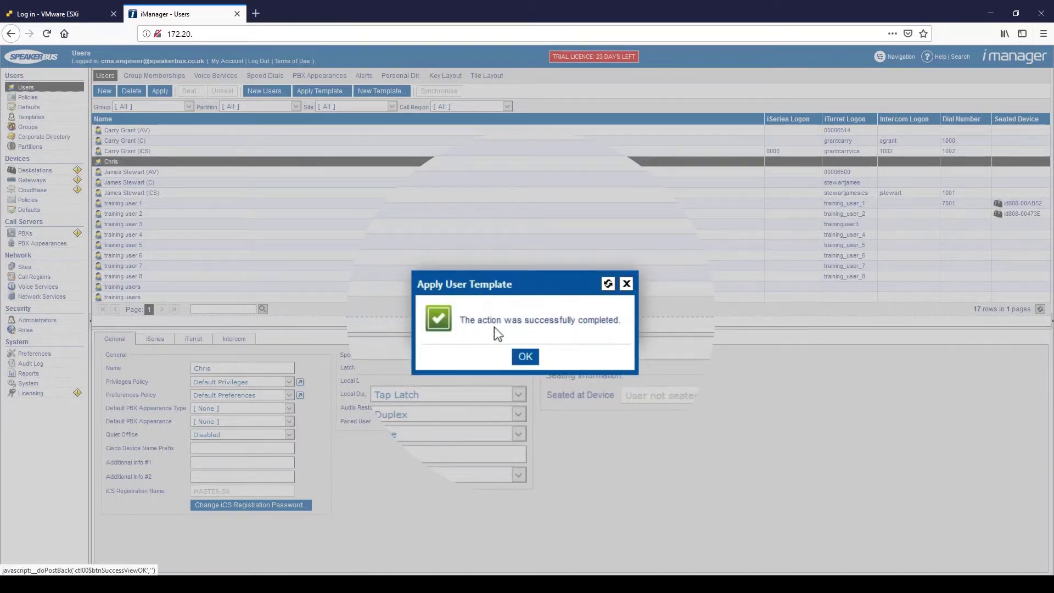
{"action": "left_click", "coordinate": [525, 365]}
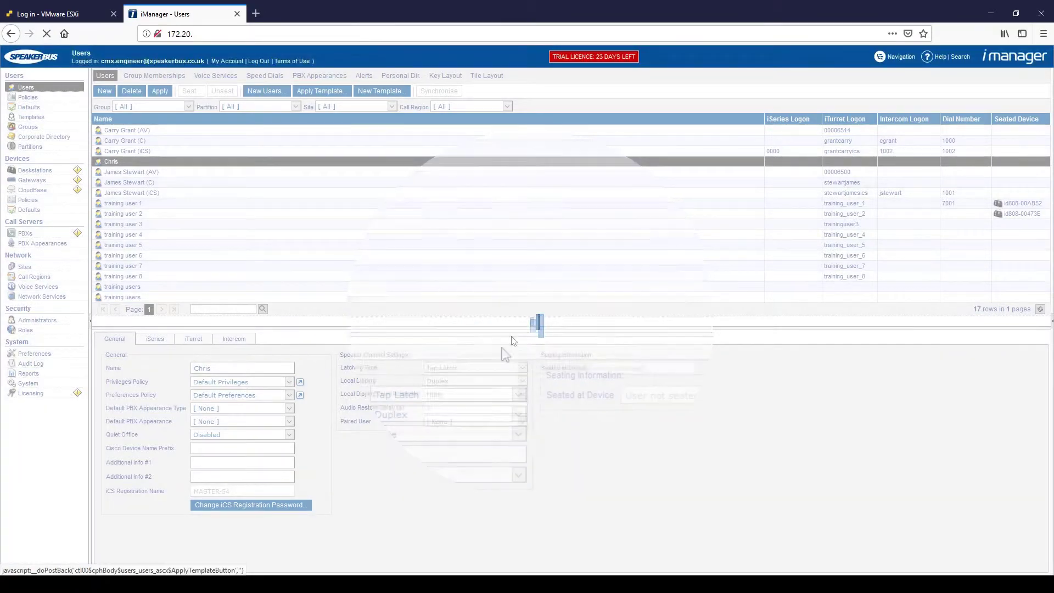
{"action": "left_click", "coordinate": [202, 160]}
{"action": "left_click", "coordinate": [447, 77]}
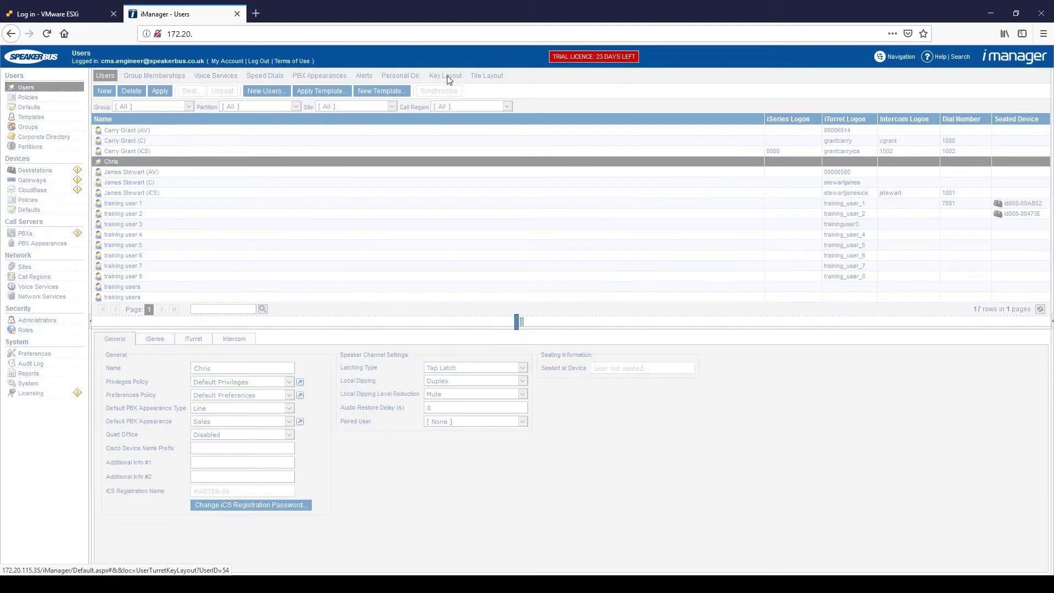